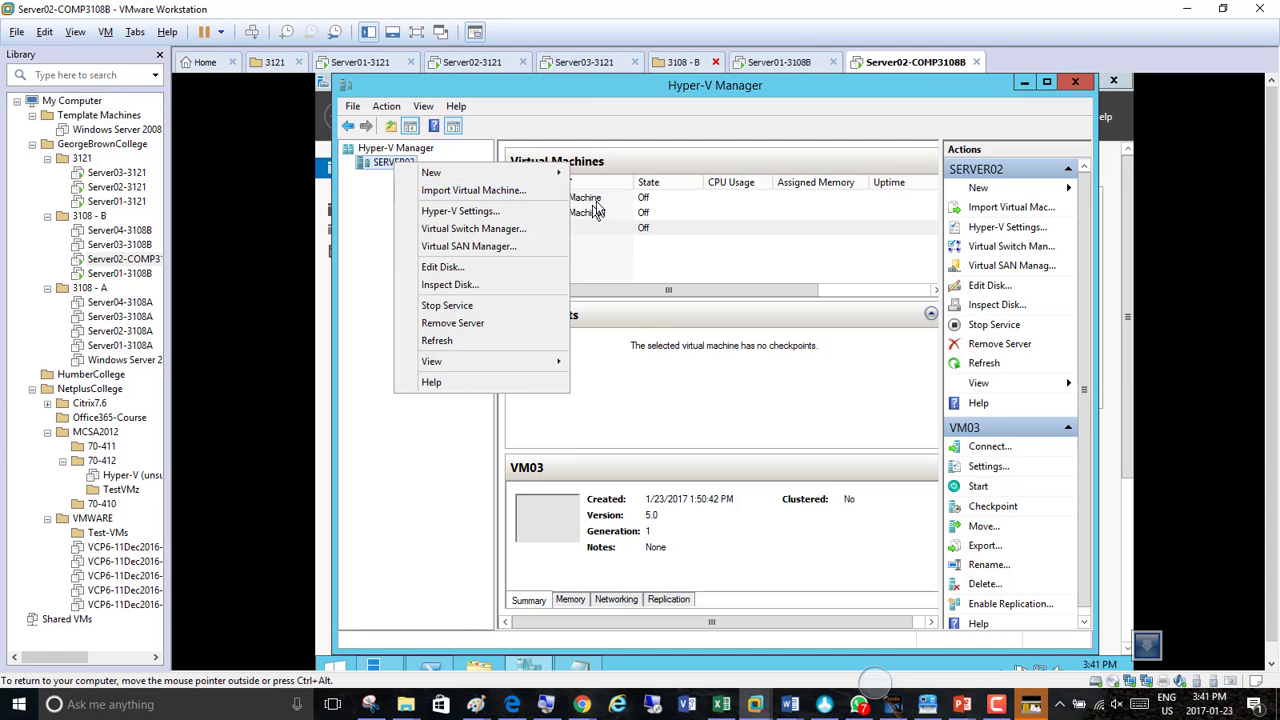
Examine the hard drive attachment options in the settings of New Virtual Machine on SERVER02, and close the settings.
left_click(575, 199)
right_click(557, 200)
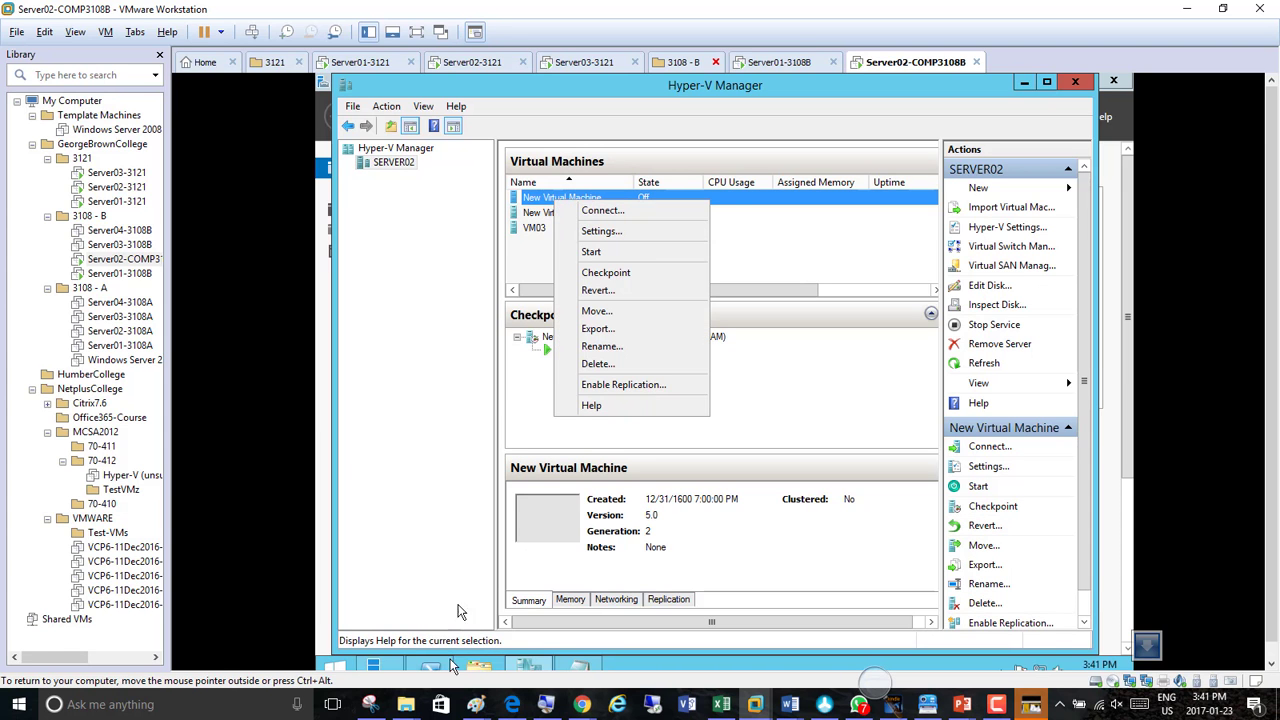
key("super+plus")
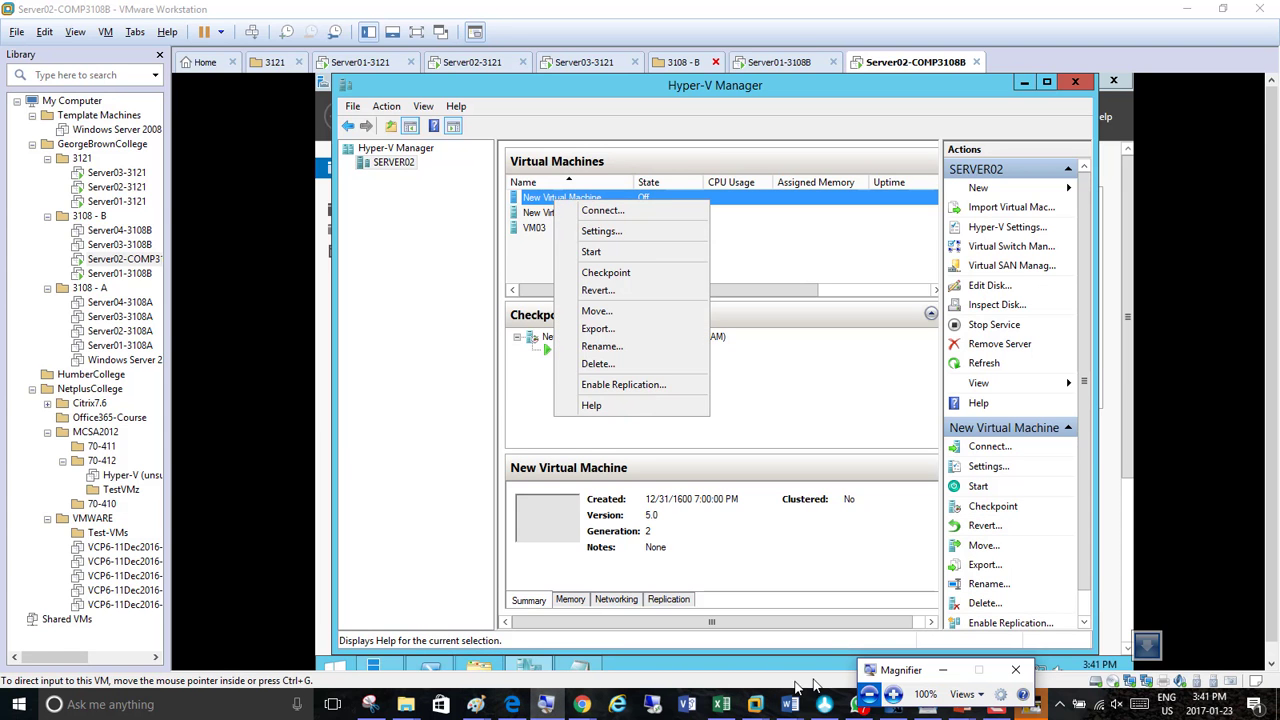
left_click(893, 693)
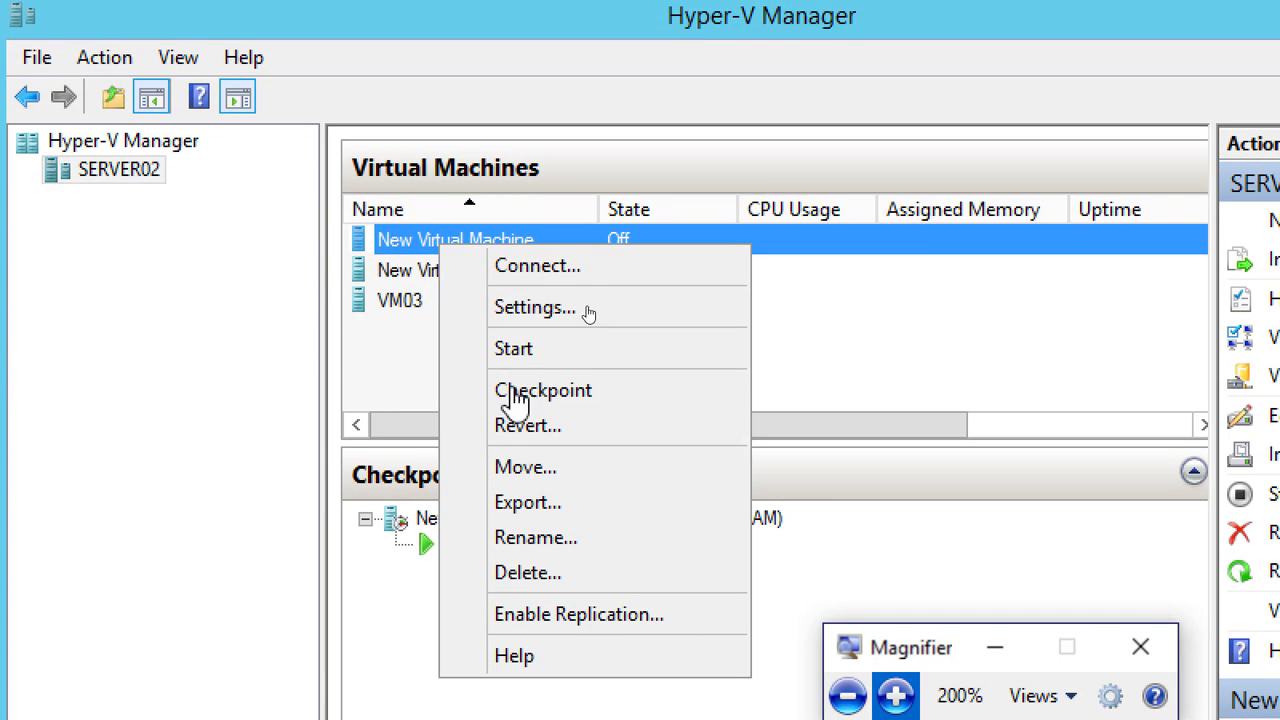
left_click(543, 316)
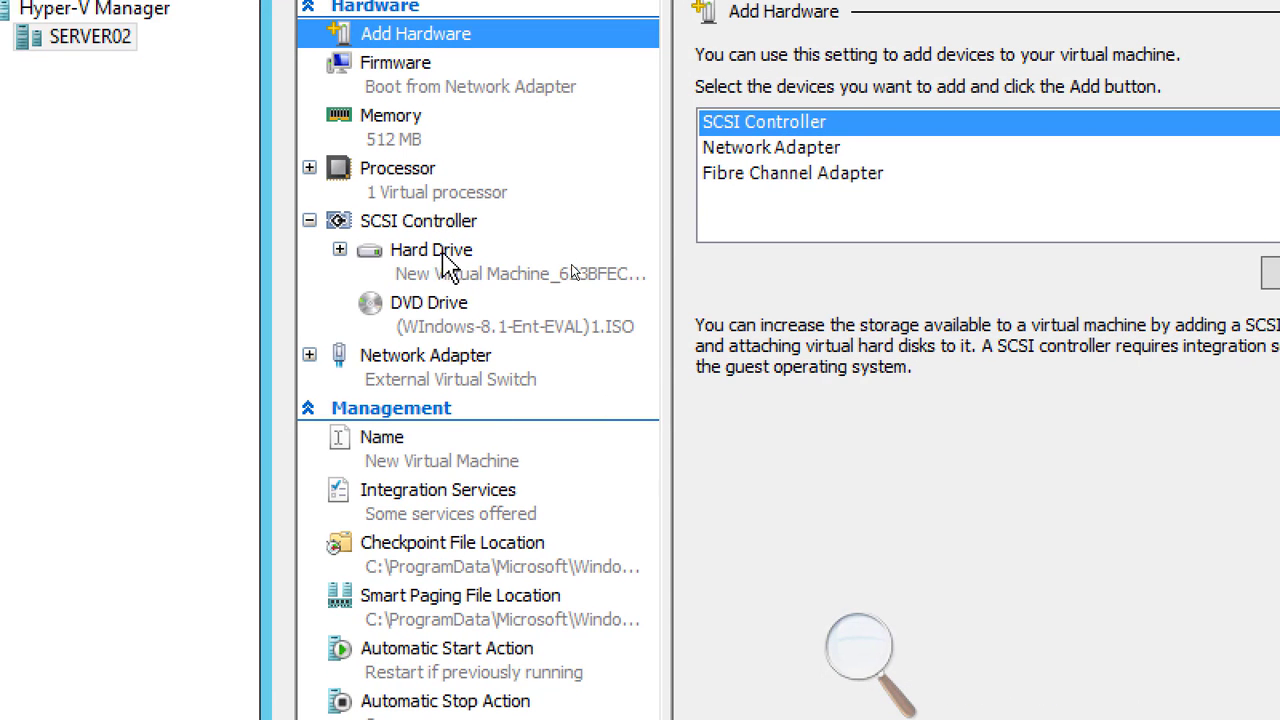
left_click(452, 228)
left_click(449, 252)
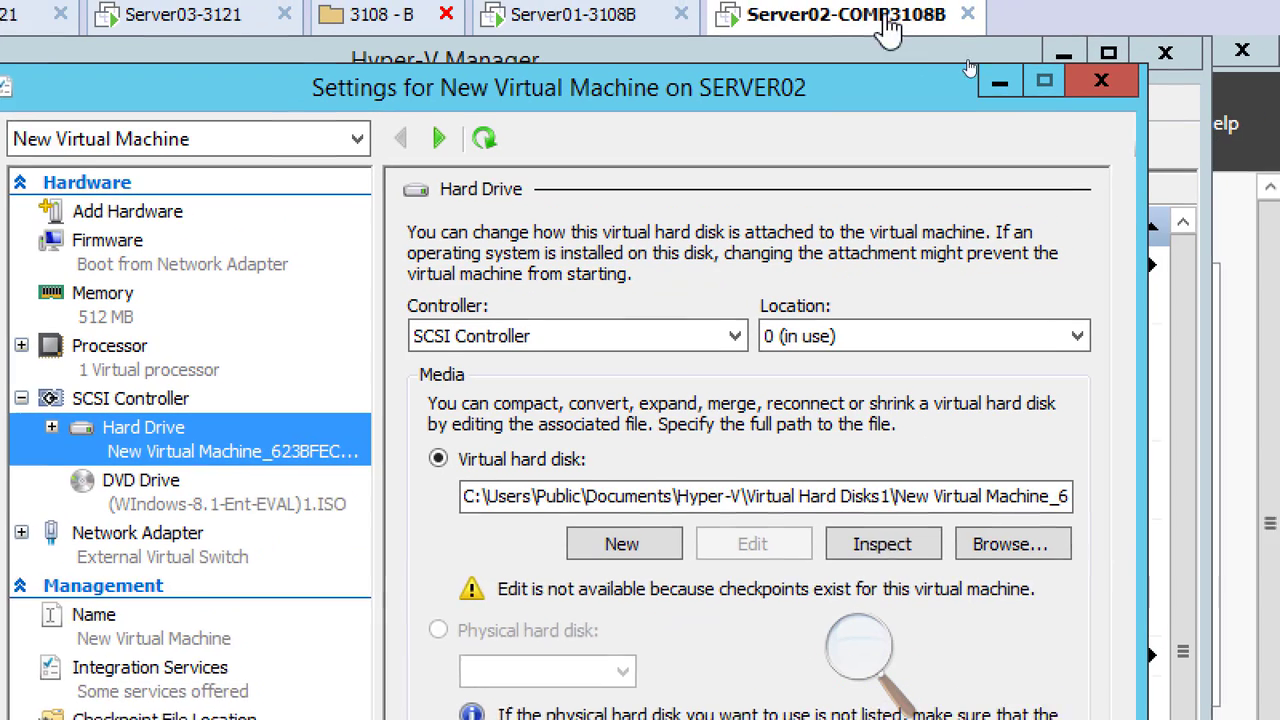
left_click(1101, 80)
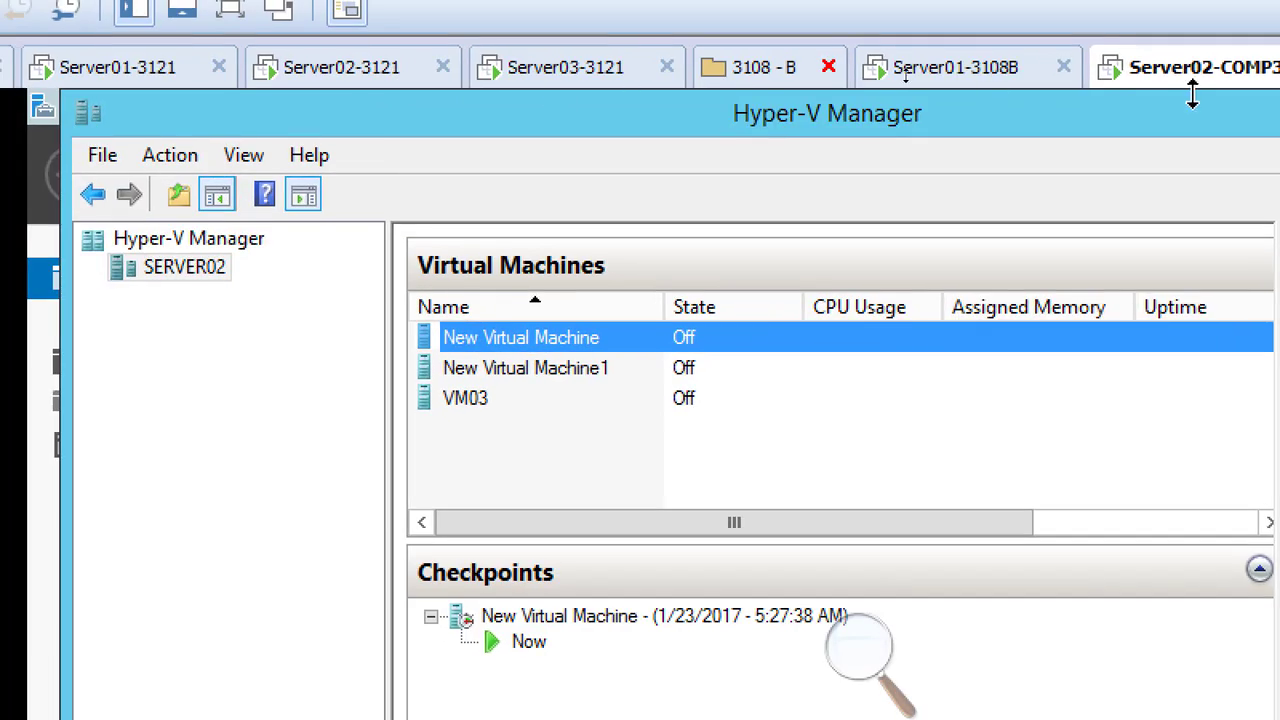
In the Server02-COMP3108B virtual machine settings, begin adding a hard disk of type SCSI.
right_click(1262, 67)
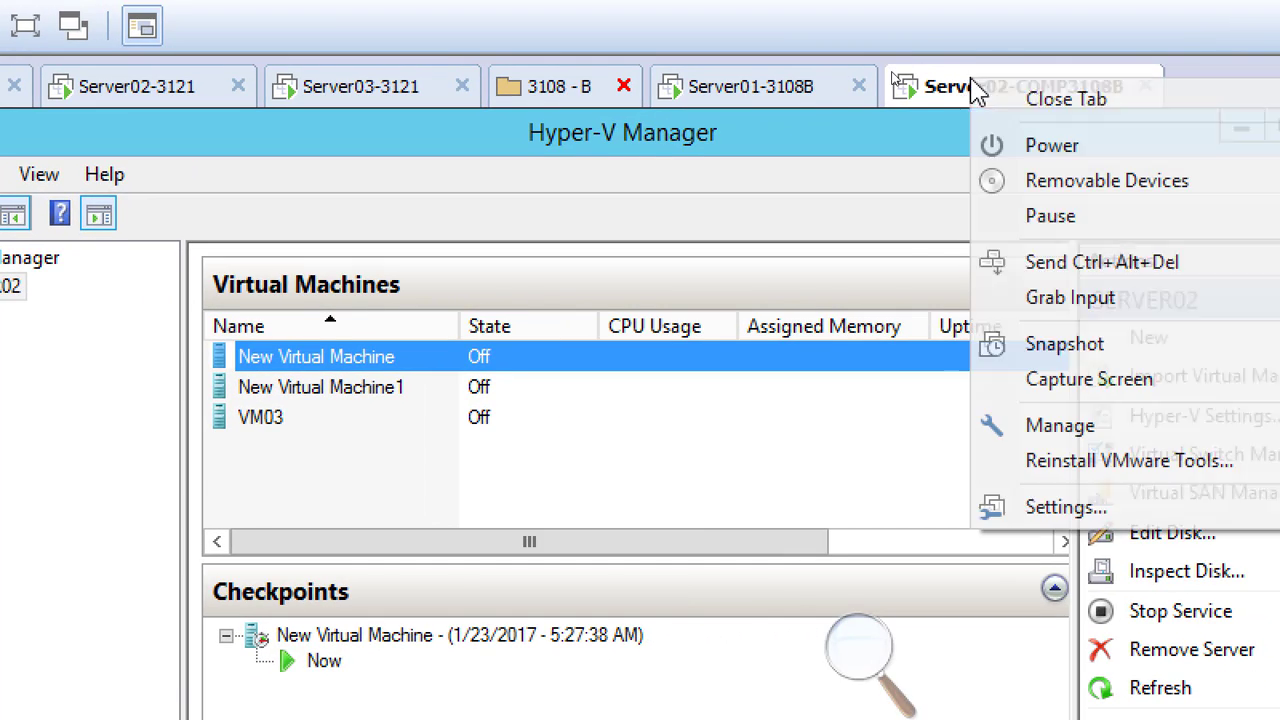
left_click(1040, 510)
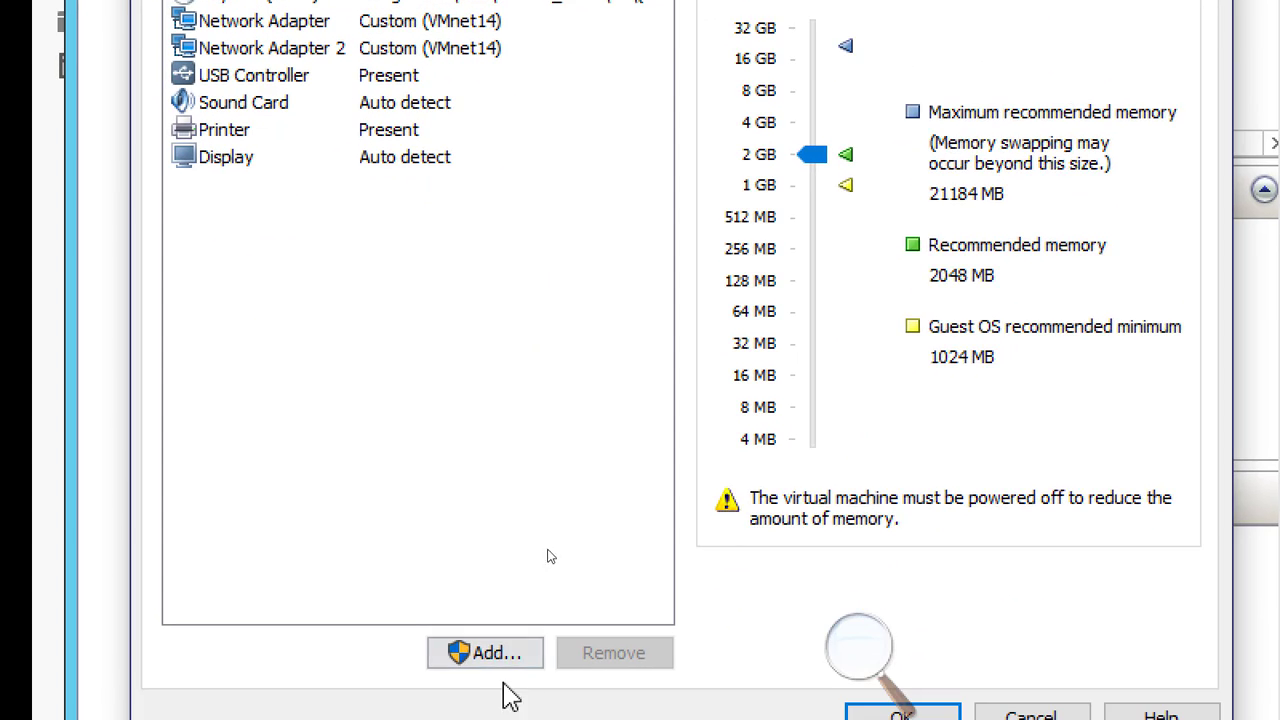
left_click(462, 695)
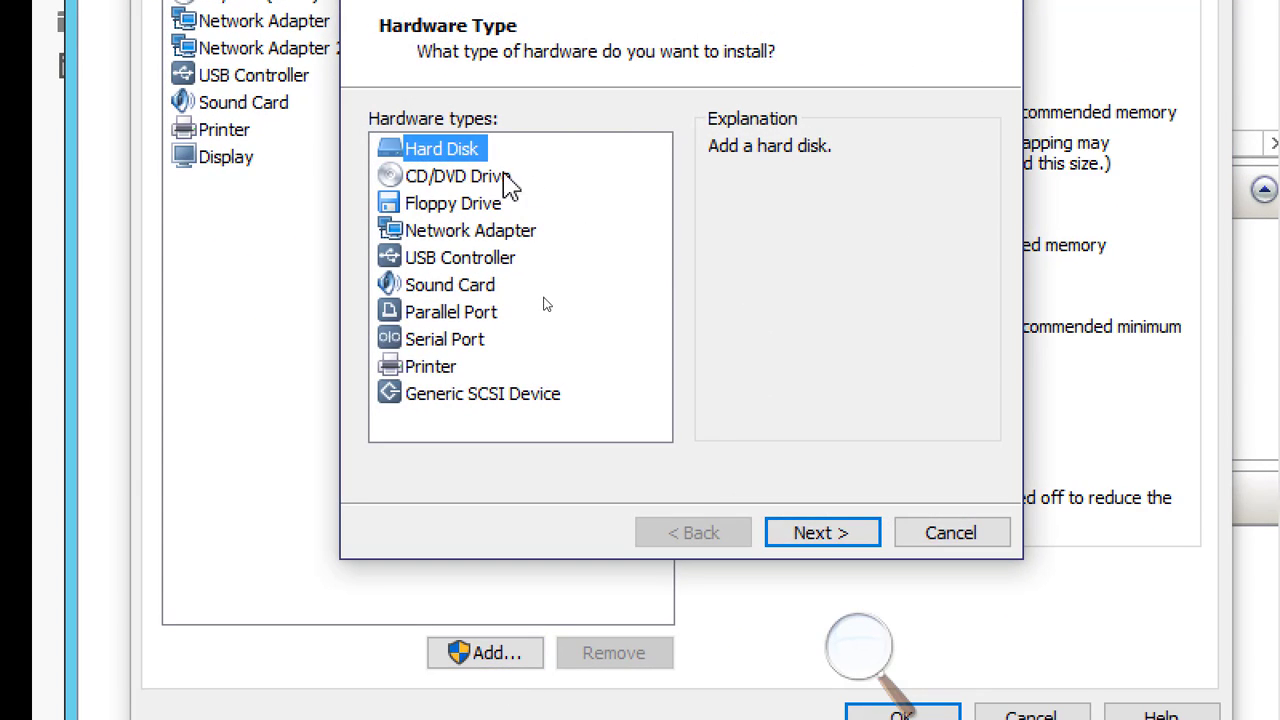
left_click(815, 535)
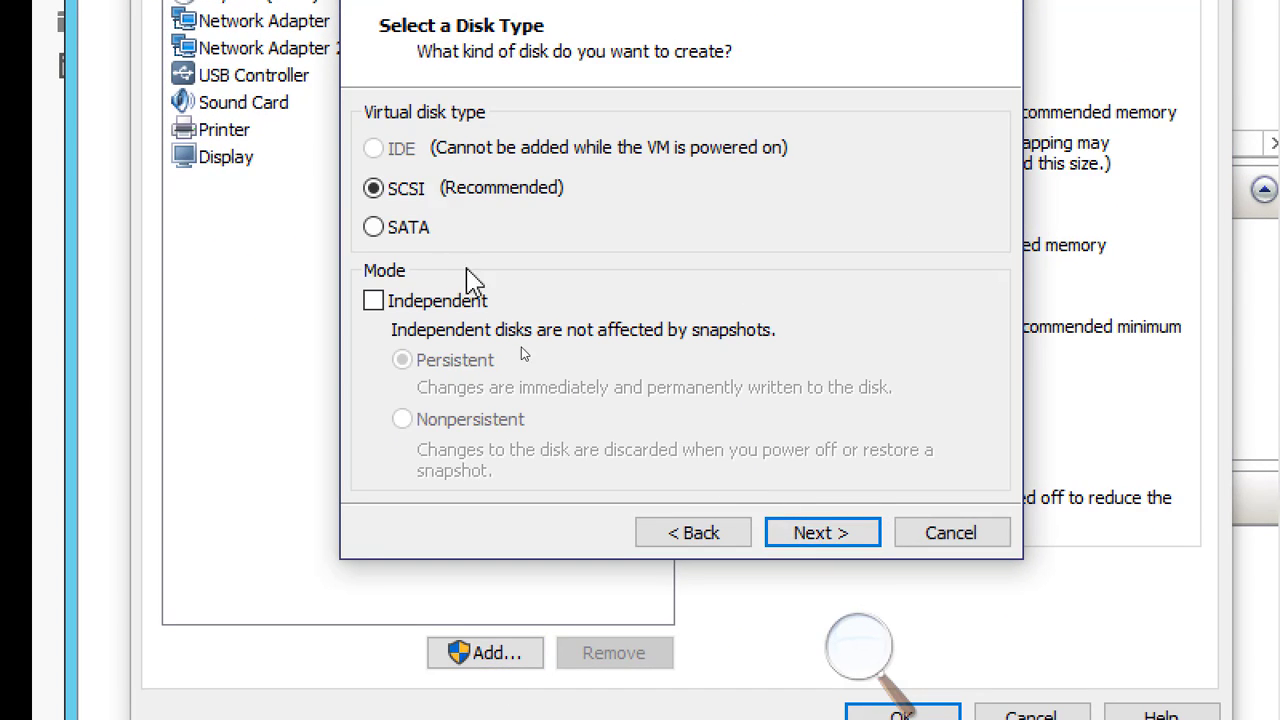
left_click(818, 535)
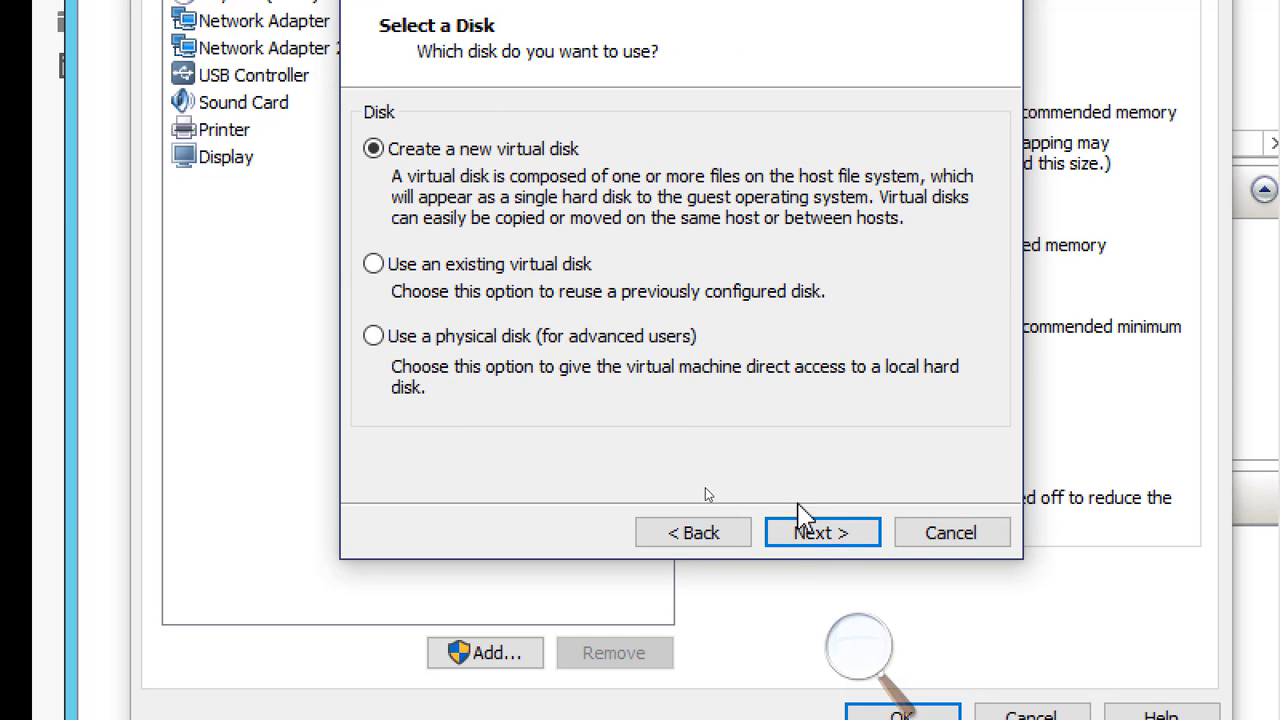
Create a new 200 GB virtual disk split into multiple files, stored as Server02-COMP3108B.vmdk, and accept the virtual machine settings.
left_click(812, 531)
left_click_drag(668, 111, 745, 130)
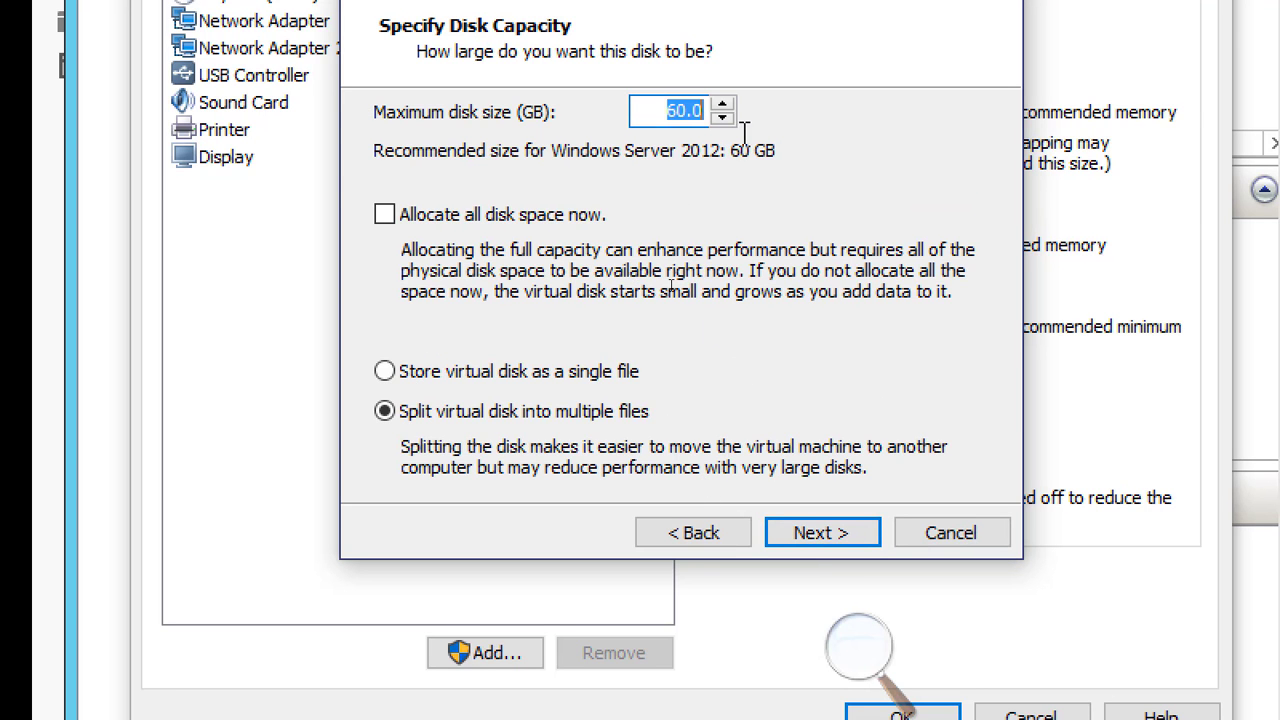
type("200")
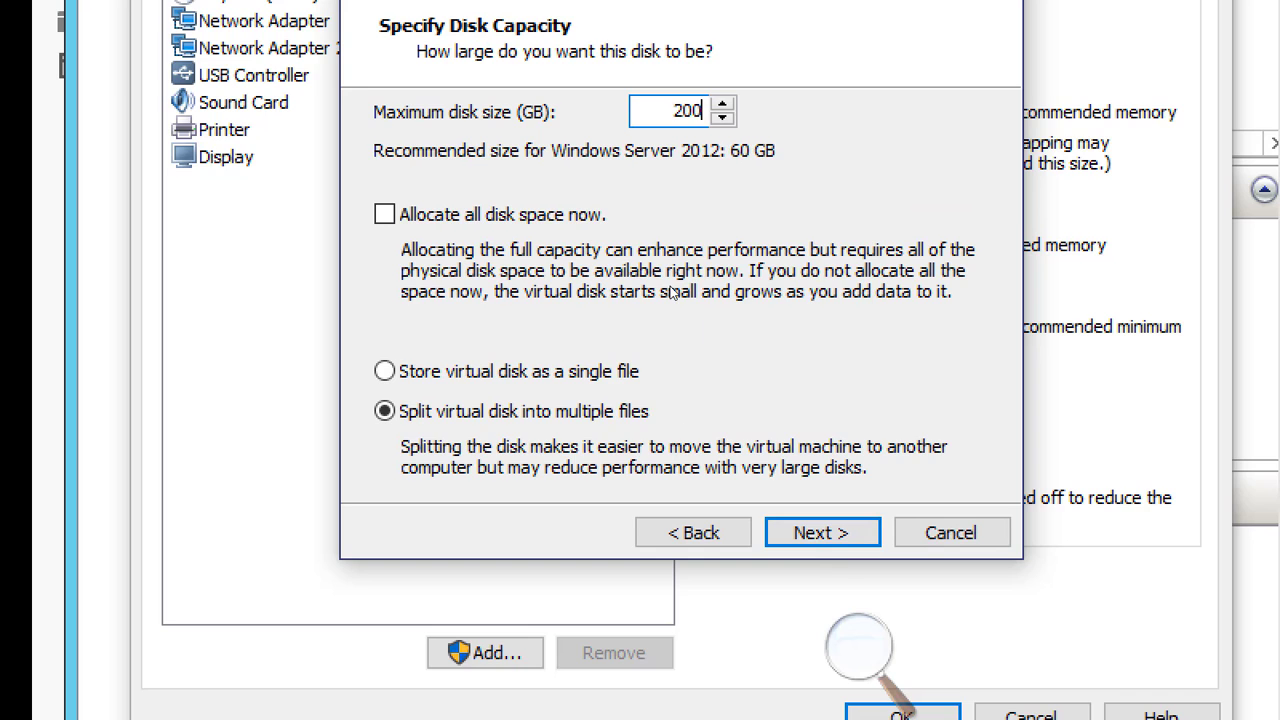
left_click(820, 533)
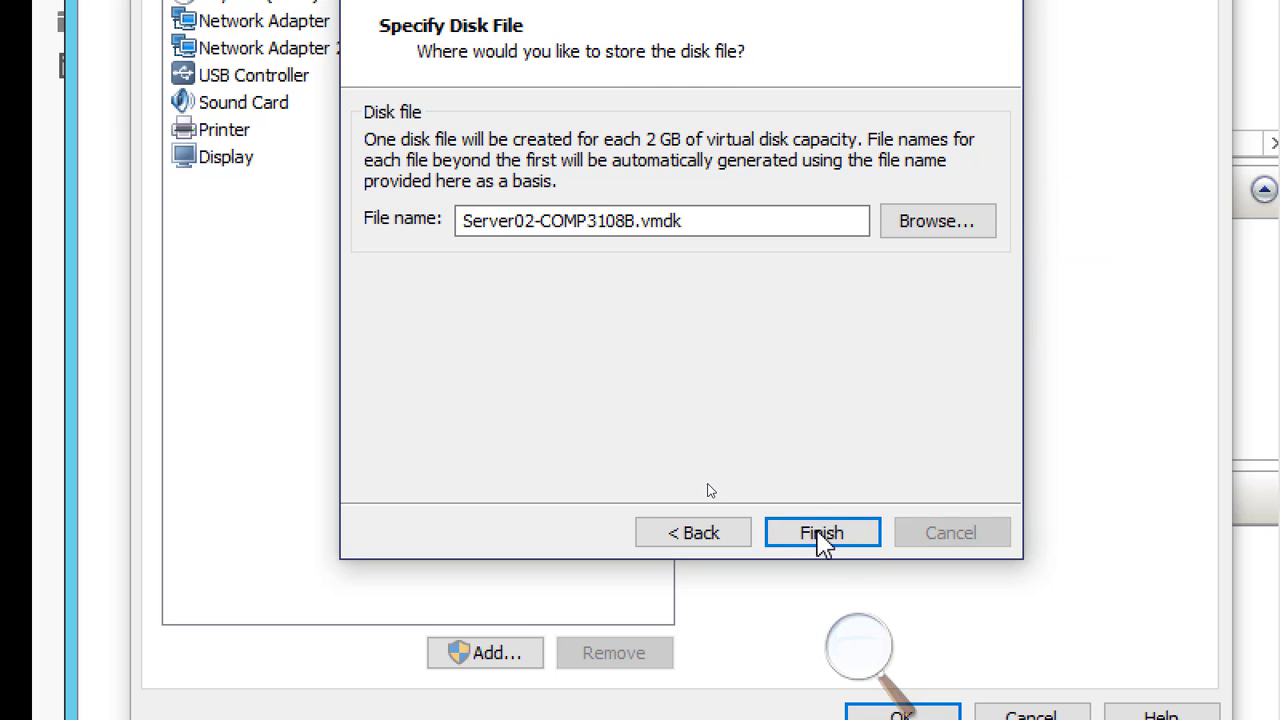
left_click(822, 533)
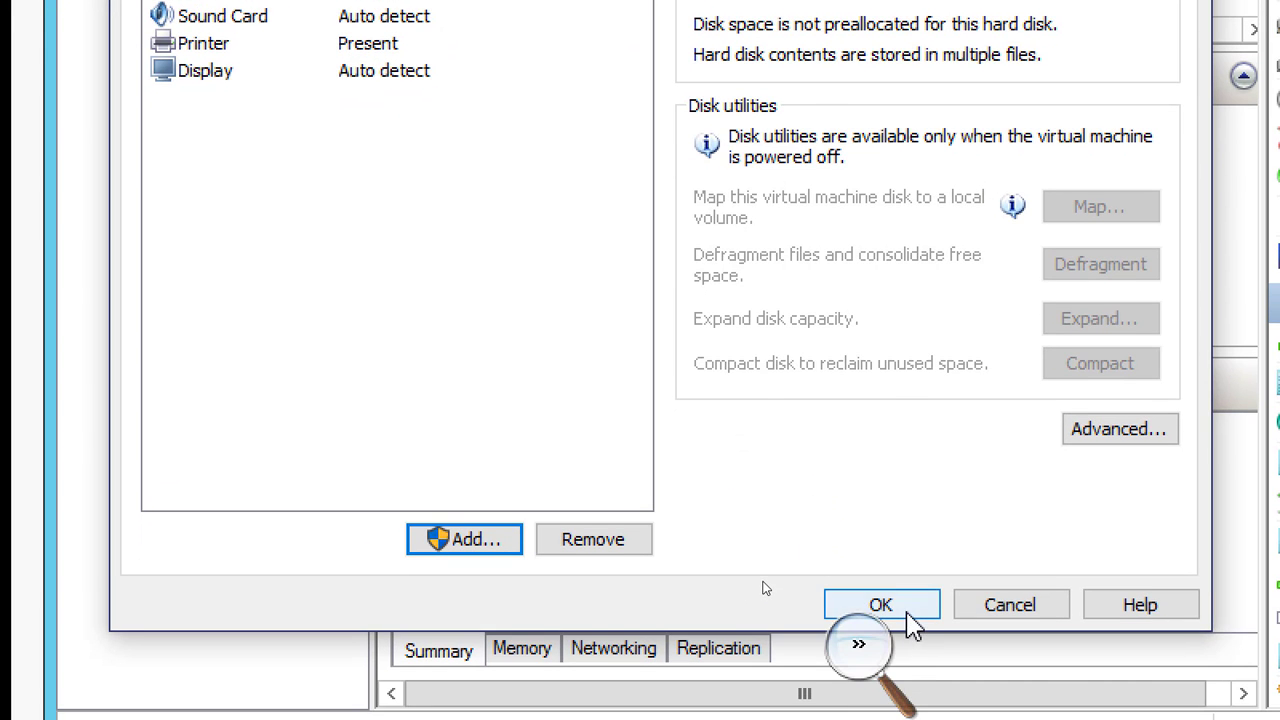
left_click(907, 612)
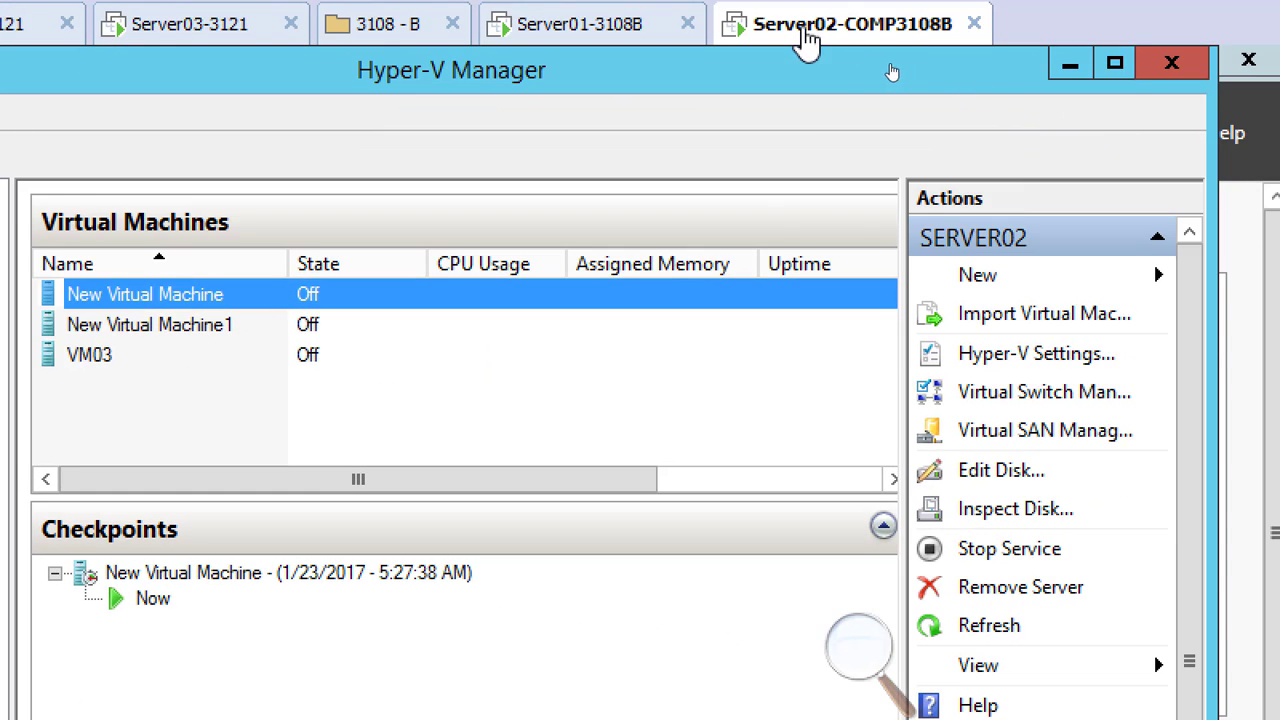
Review the added hard disk in the Server02-COMP3108B virtual machine settings and dismiss them.
right_click(1130, 88)
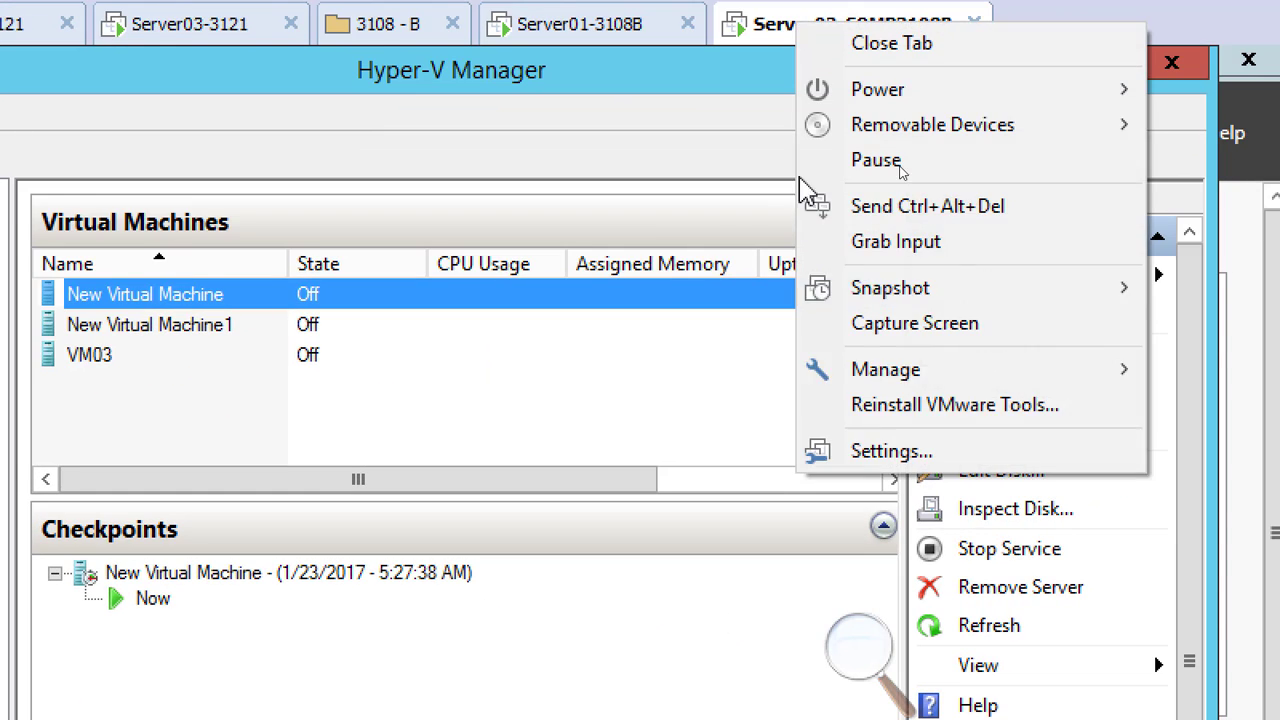
left_click(886, 451)
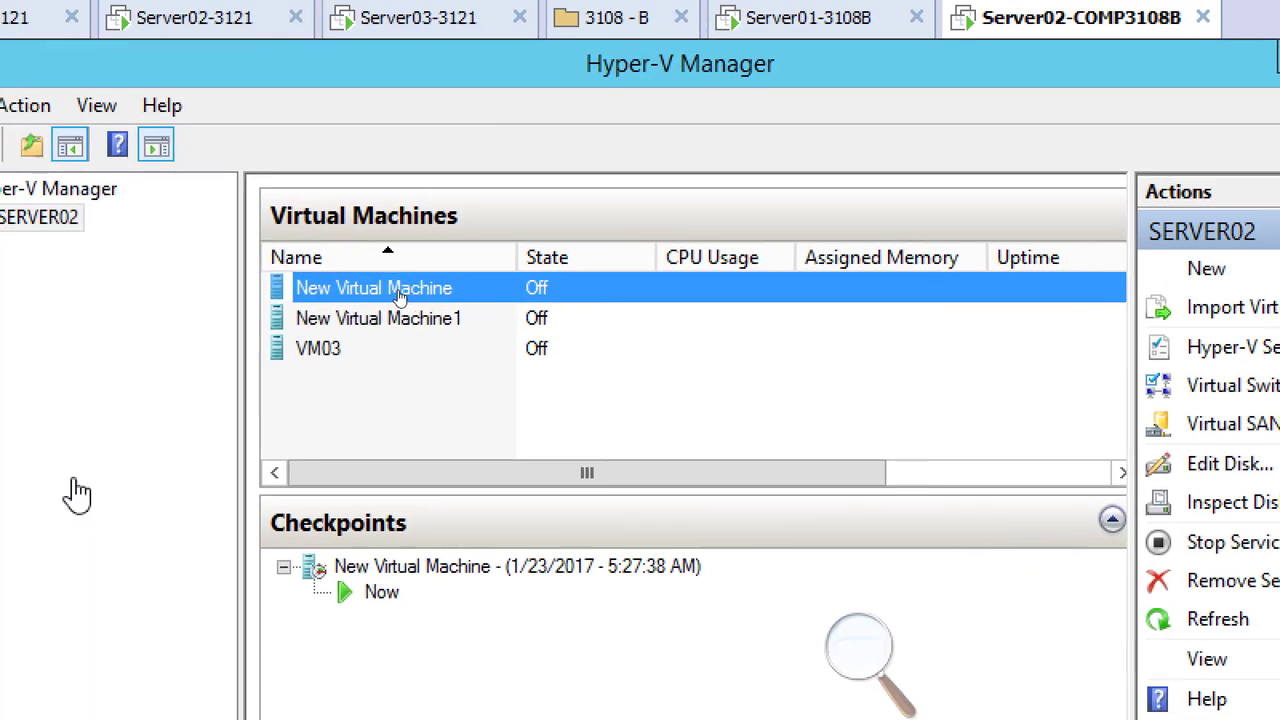
left_click(228, 322)
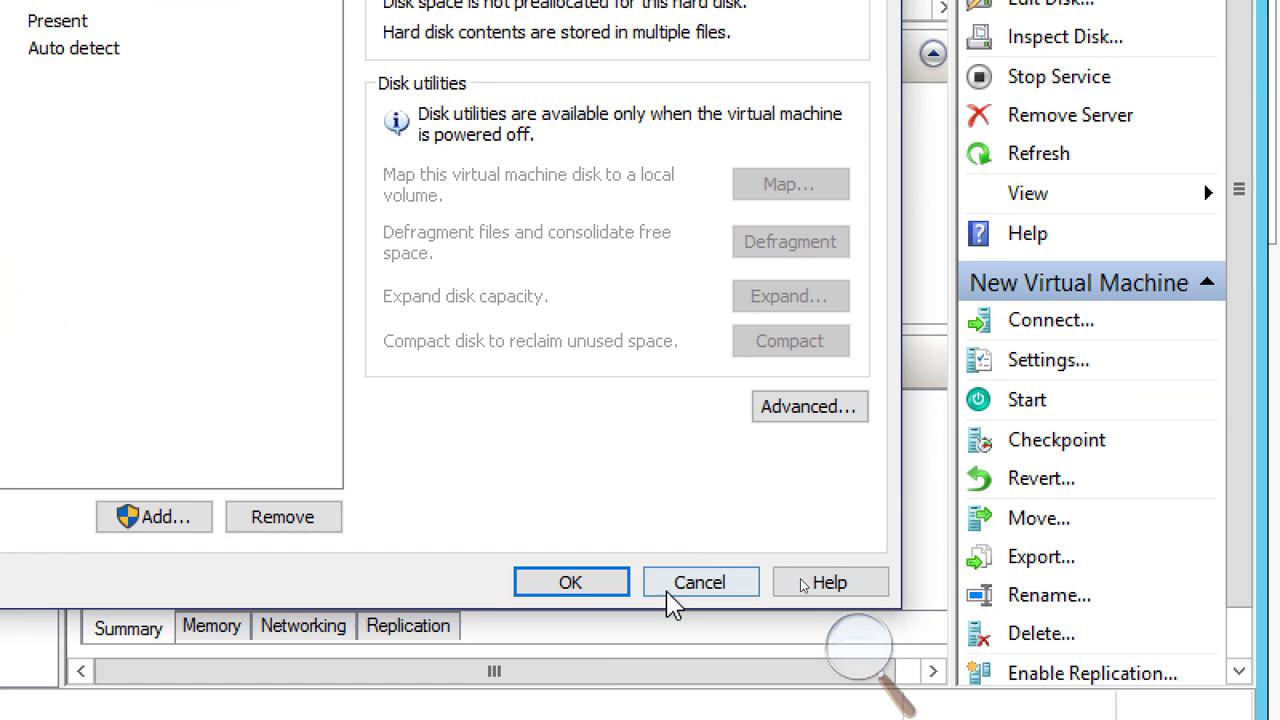
left_click(675, 592)
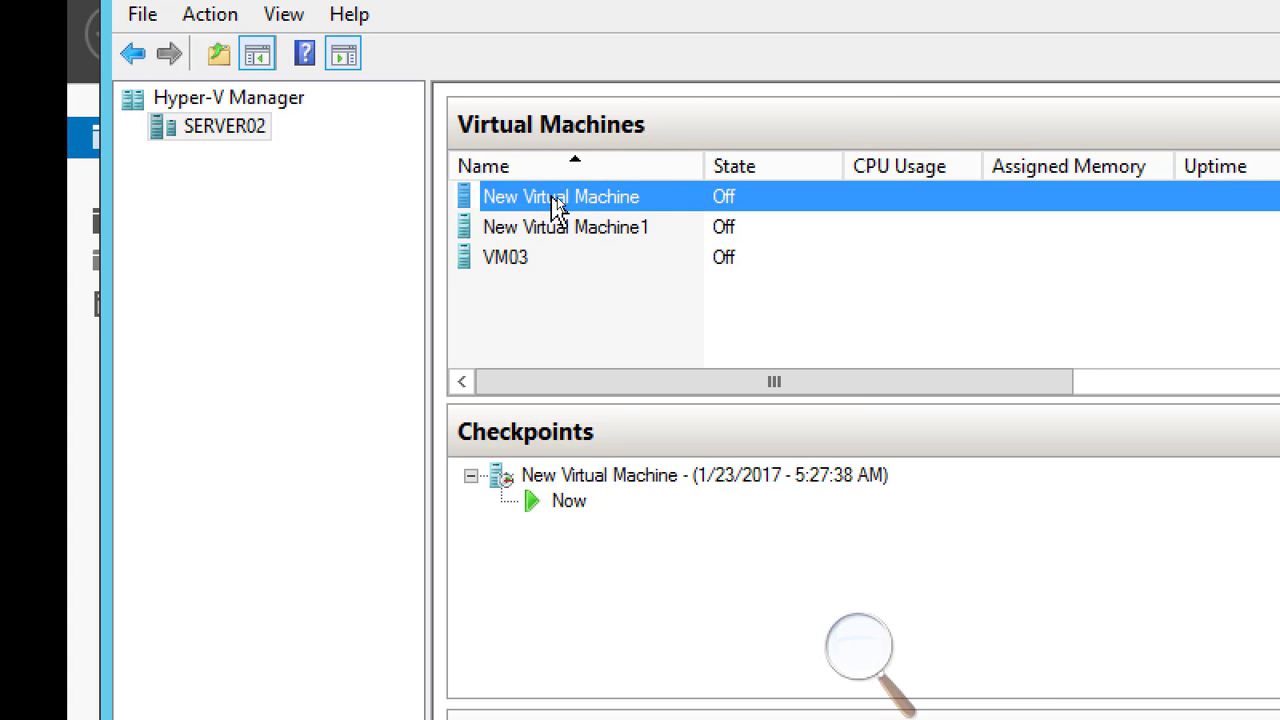
Set New Virtual Machine's hard drive to use the physical hard disk "Disk 1 200.00 GB Bus 0 Lun 0 Target 1".
right_click(556, 204)
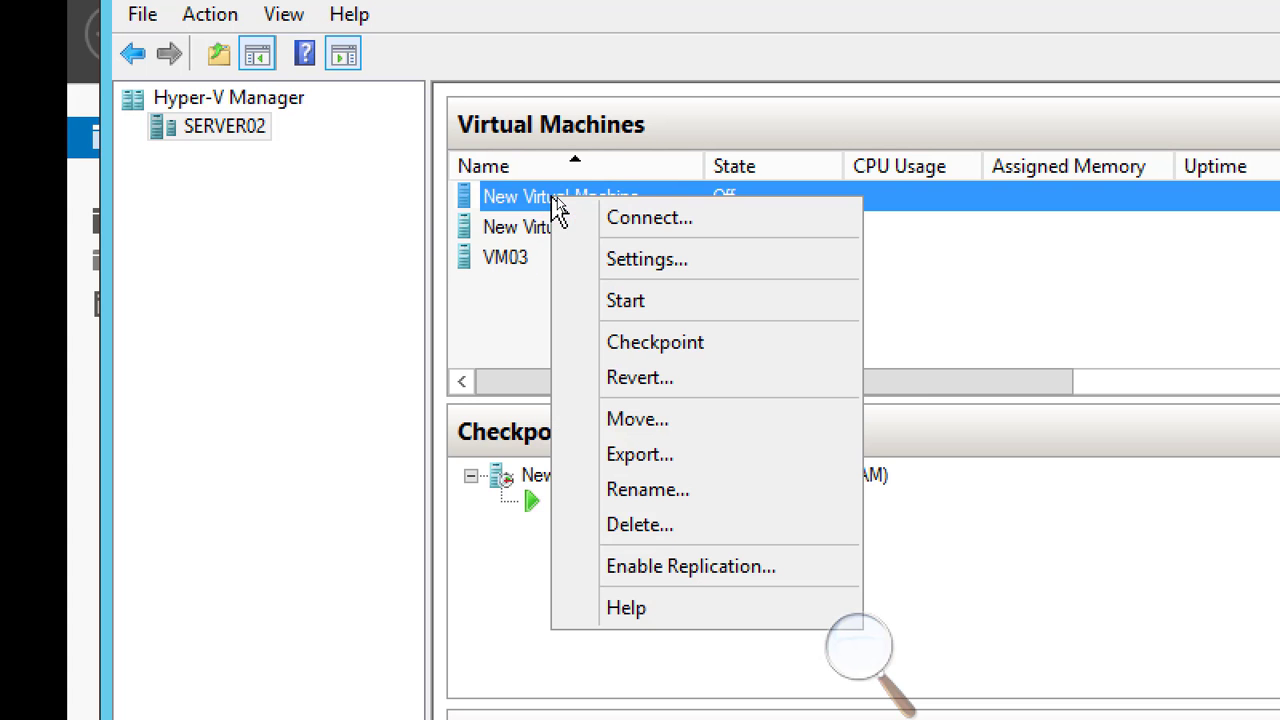
left_click(683, 262)
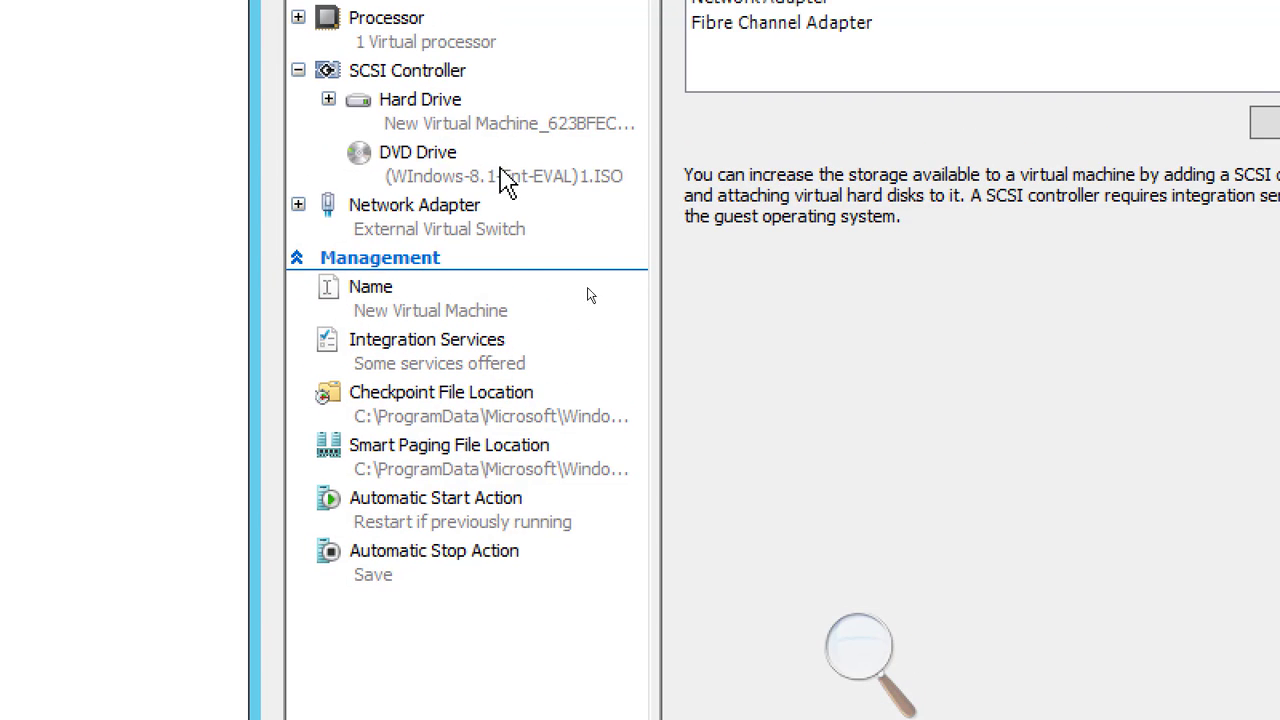
left_click(421, 104)
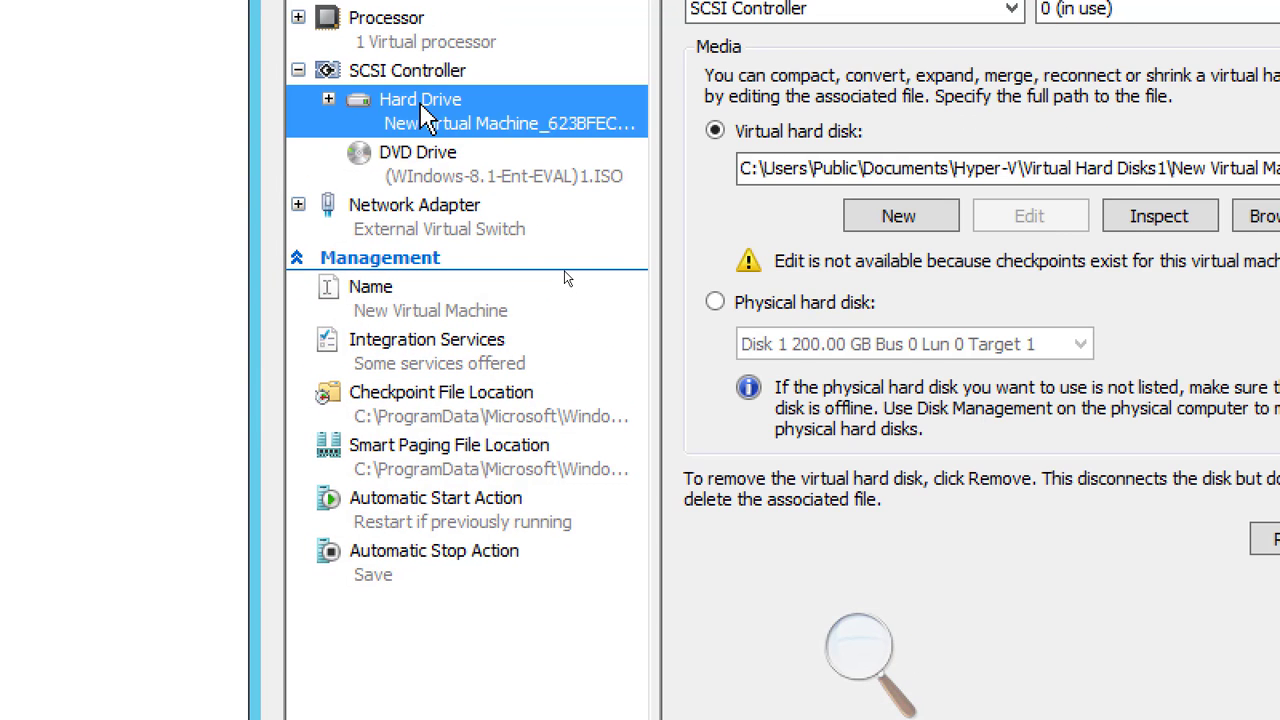
left_click(715, 303)
left_click(1063, 343)
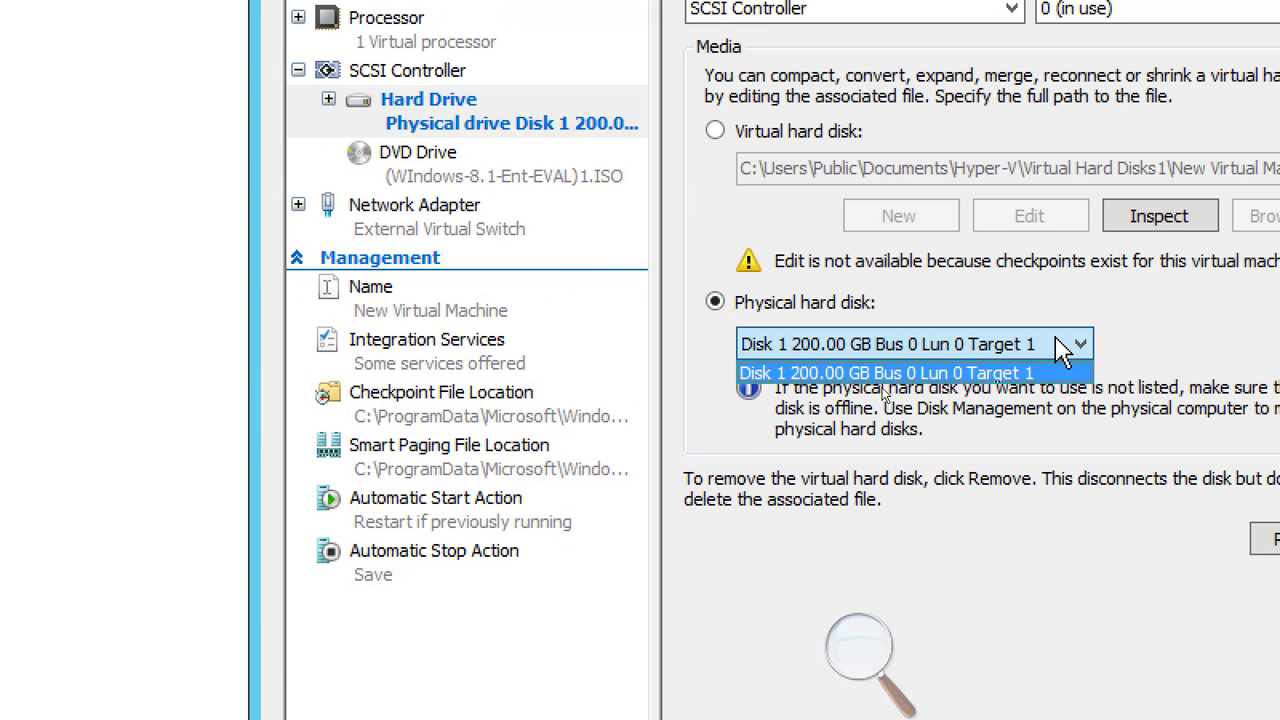
left_click(1064, 350)
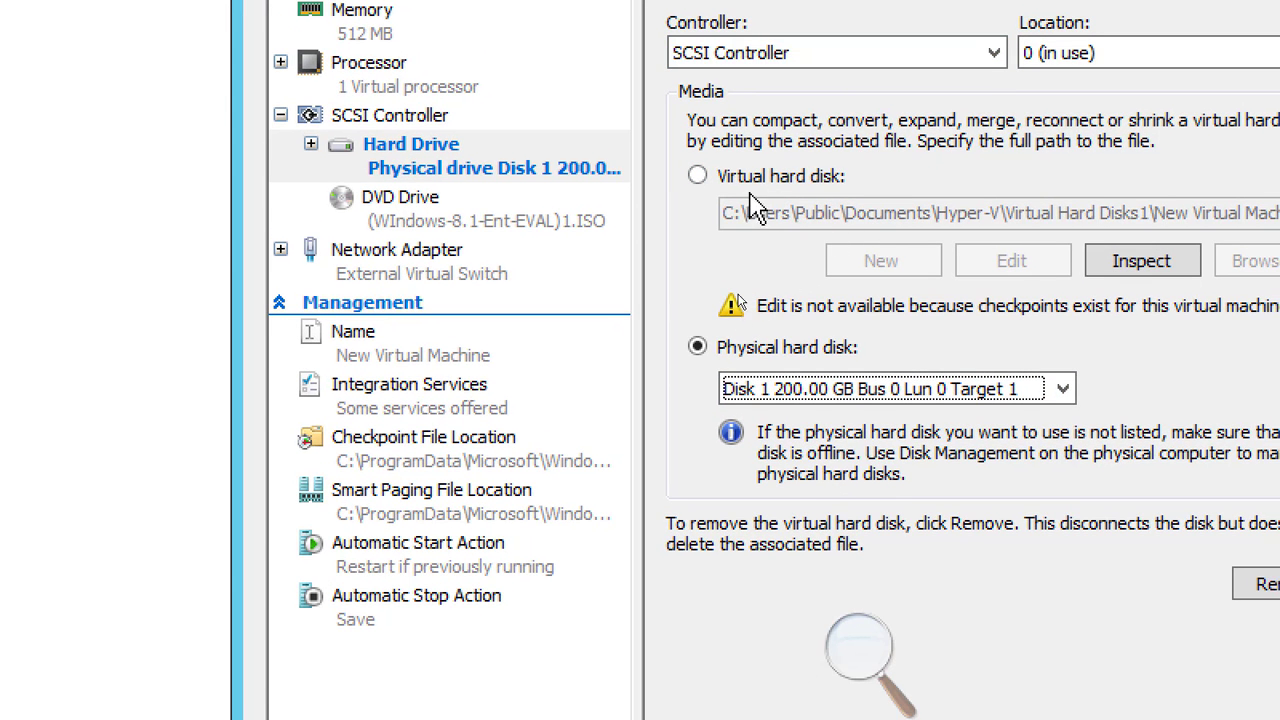
left_click(713, 364)
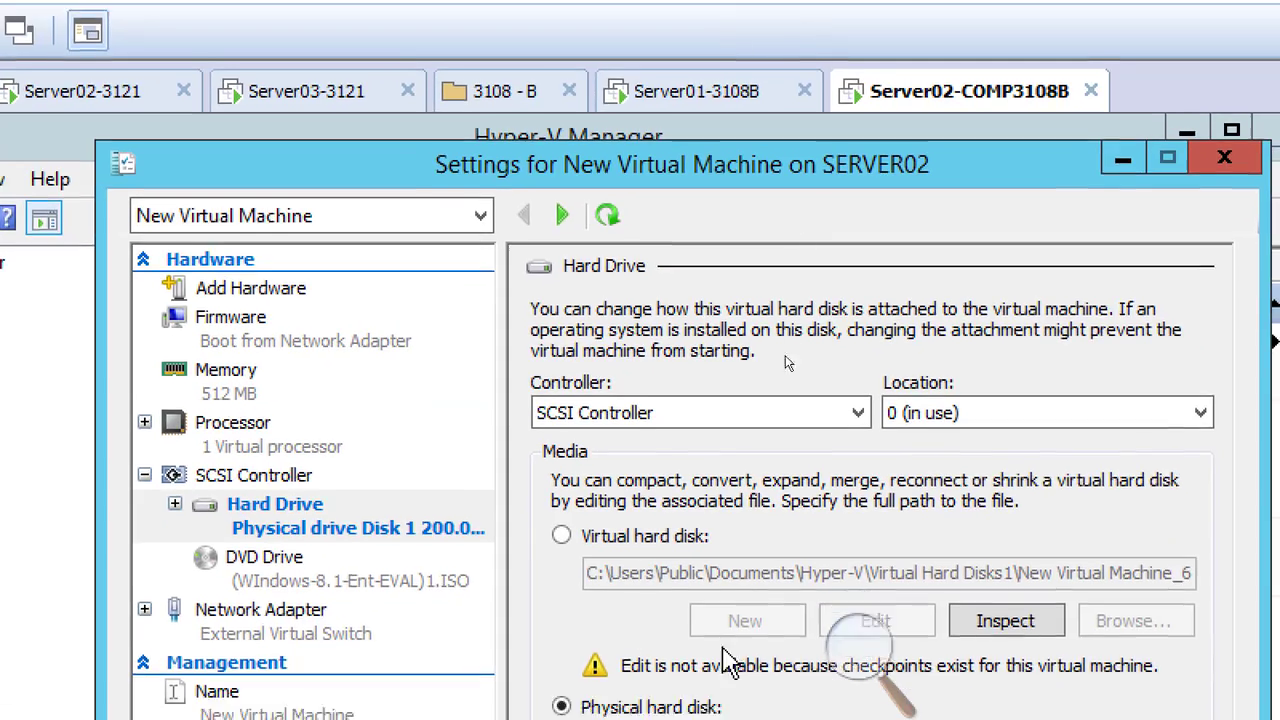
Switch the hard drive of New Virtual Machine back to its virtual hard disk and accept the settings.
left_click_drag(616, 153, 523, 157)
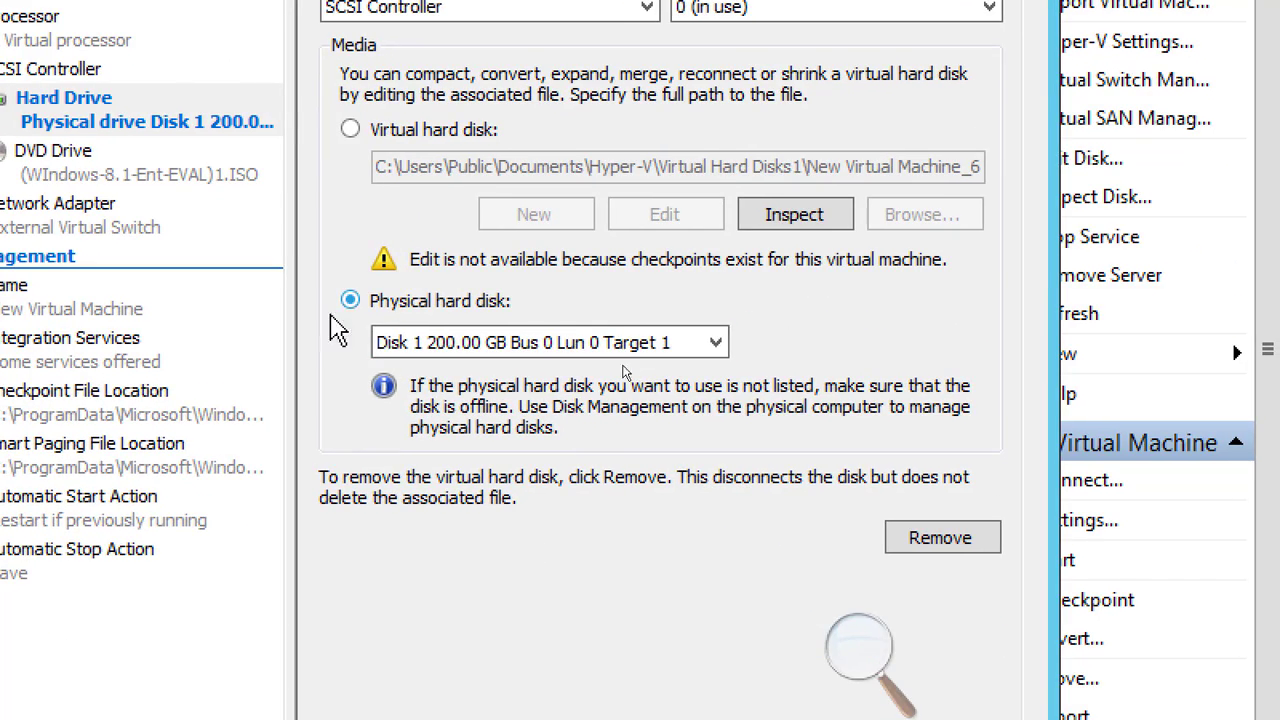
left_click(350, 130)
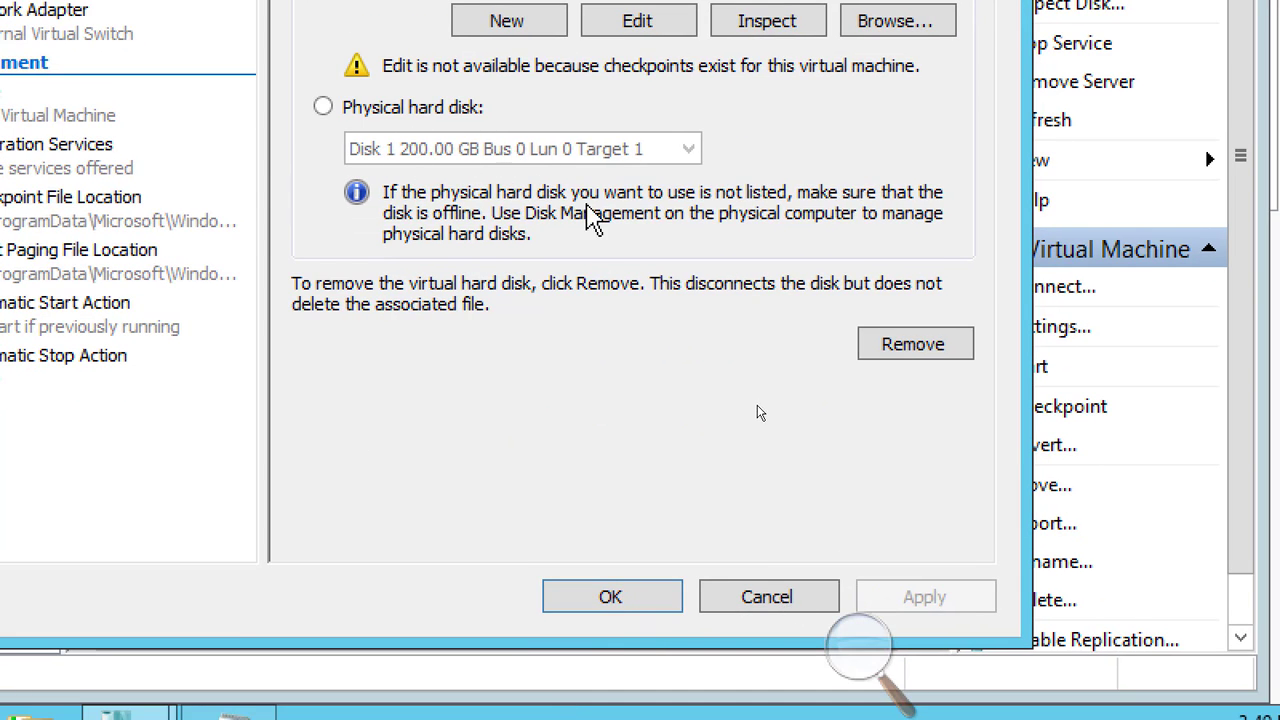
left_click(612, 598)
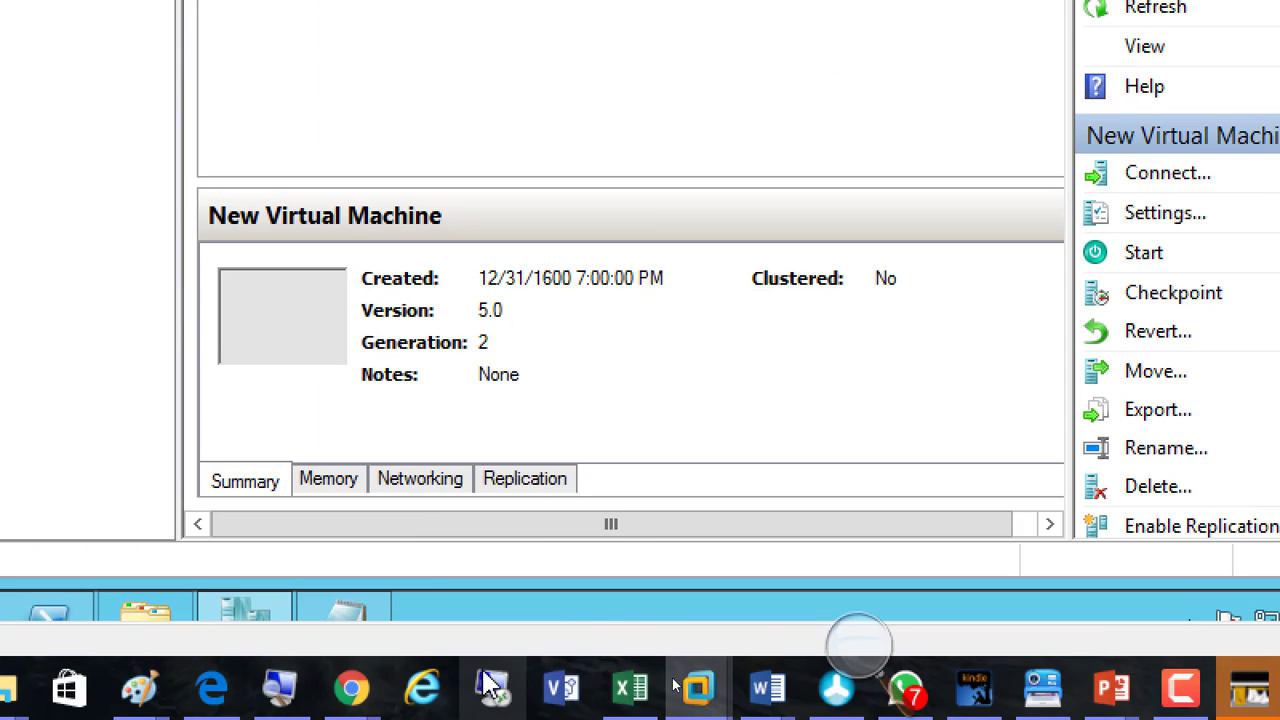
left_click(858, 648)
left_click(846, 674)
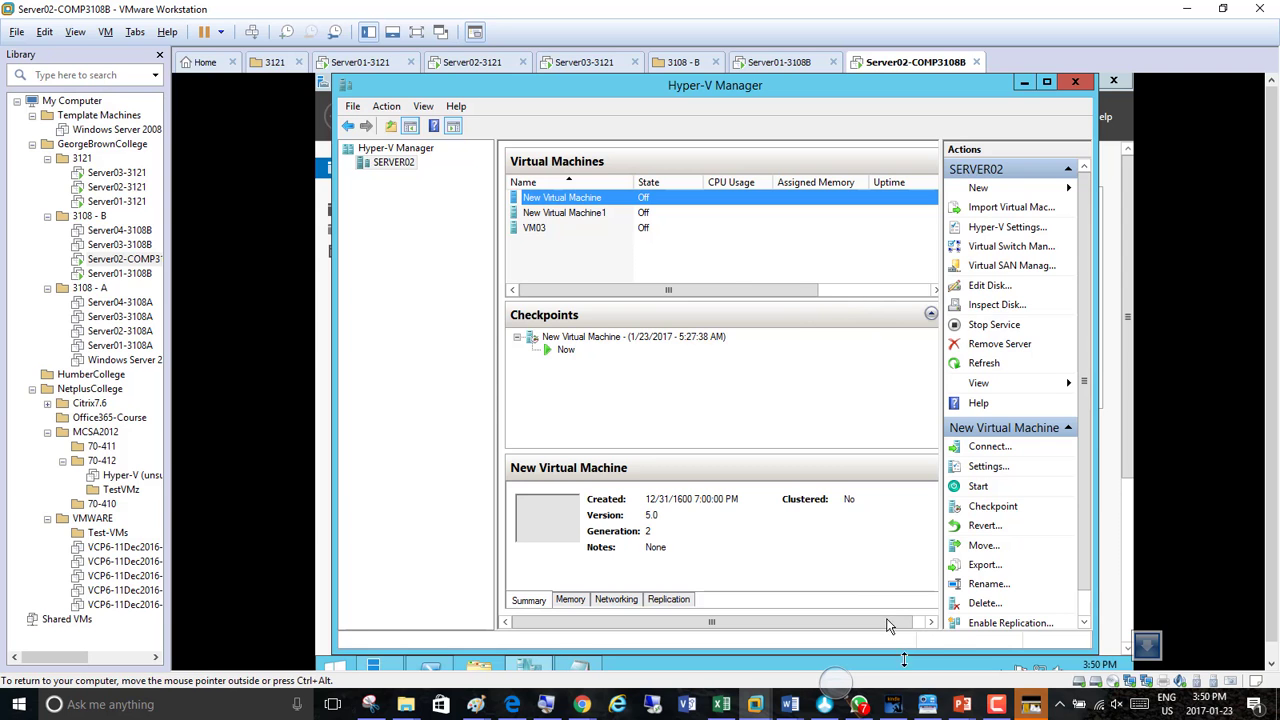
left_click(957, 705)
left_click(880, 620)
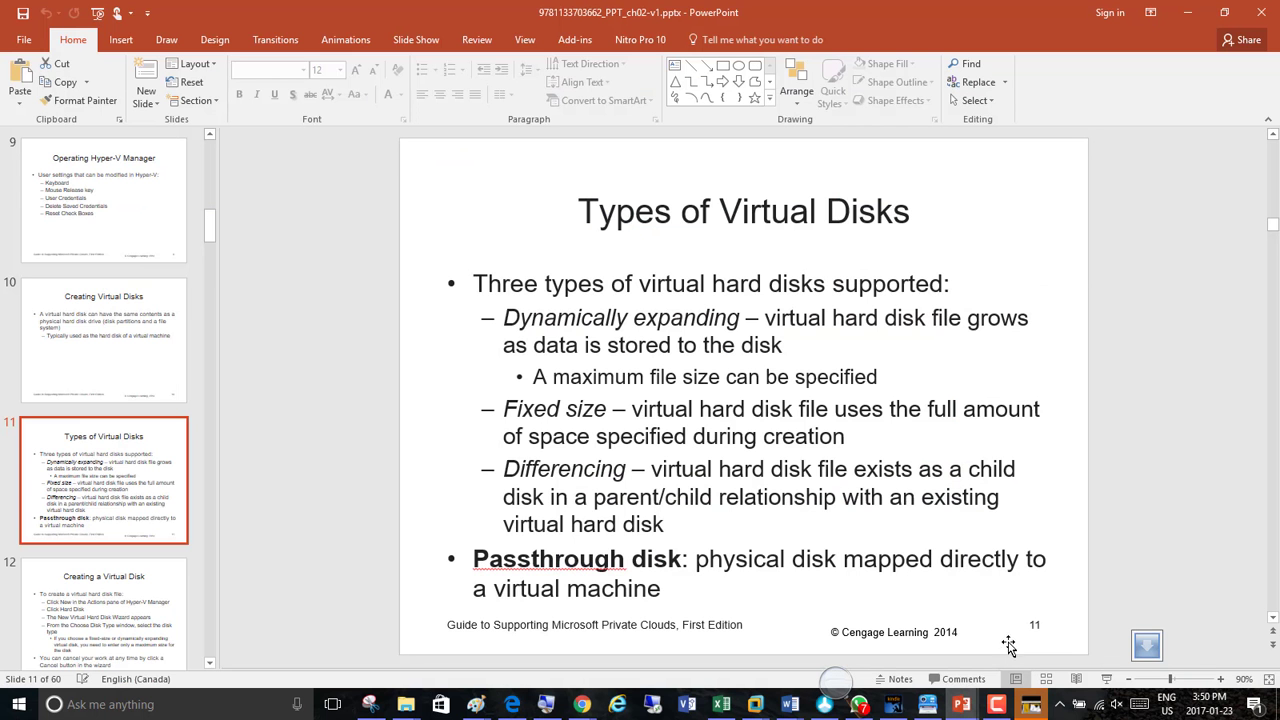
Run the slide show from slide 12, "Creating a Virtual Disk", and advance to slide 14 on specifying a name and location.
left_click(140, 614)
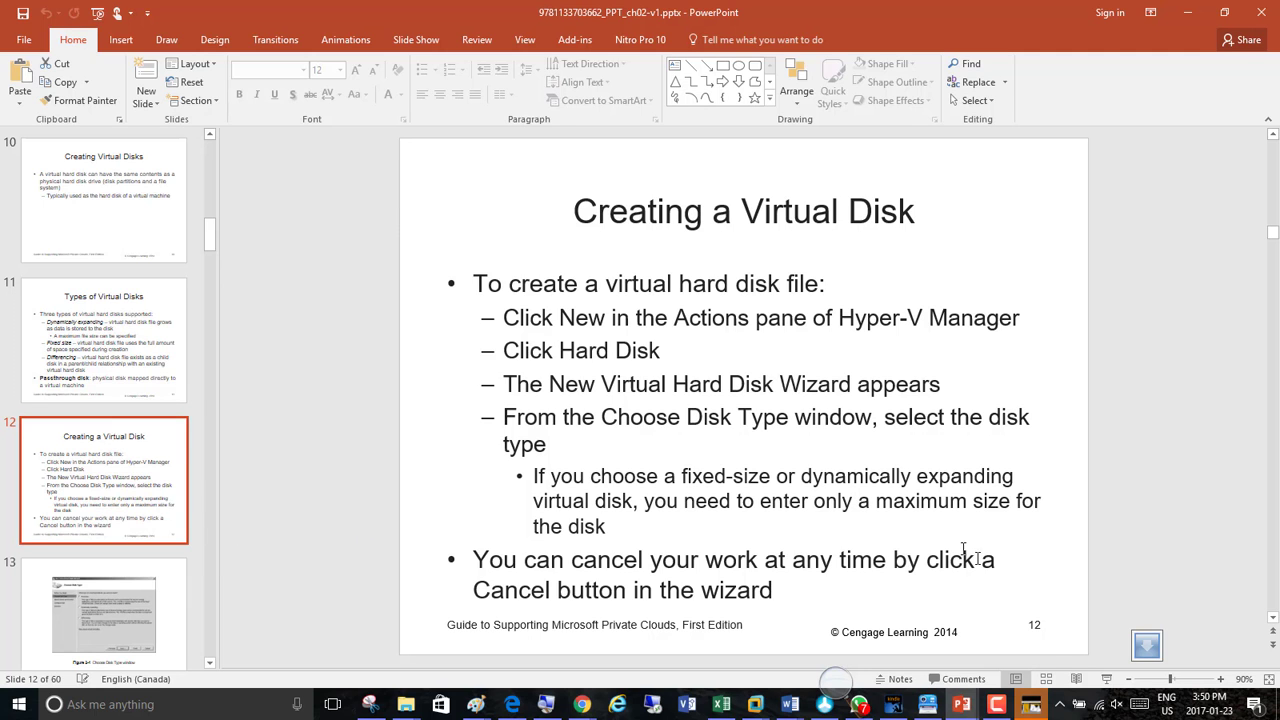
left_click(1106, 679)
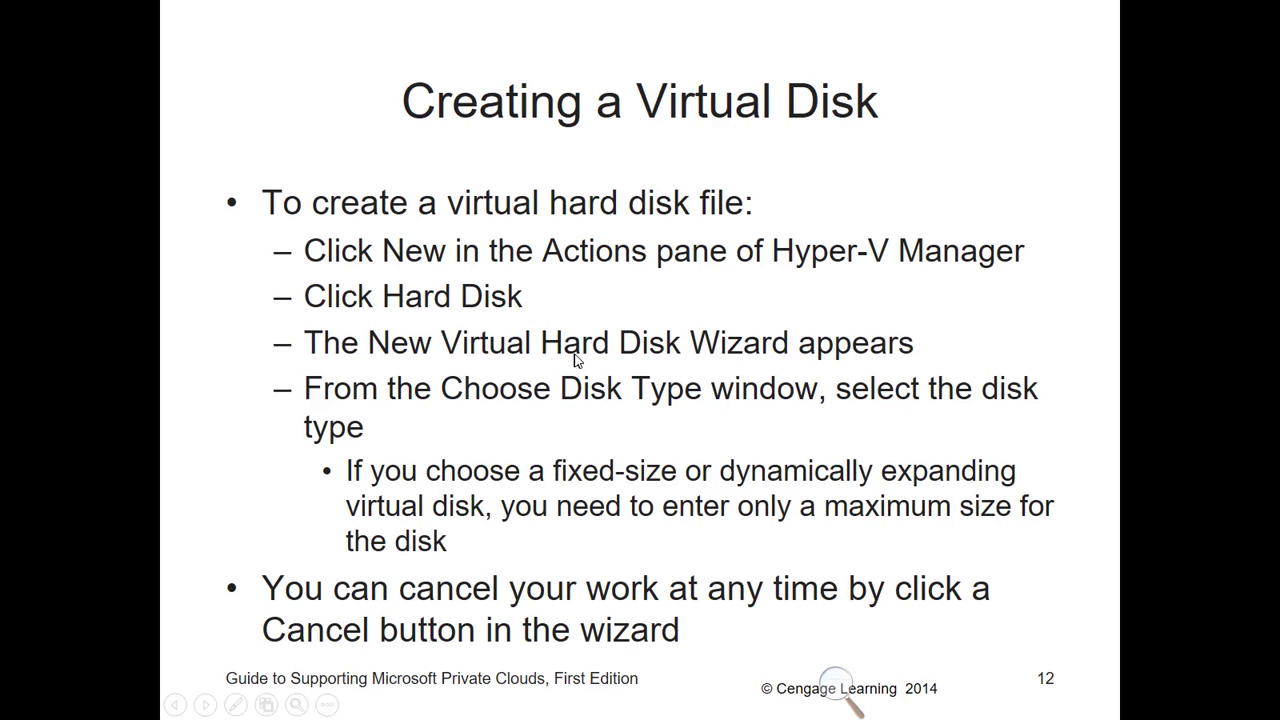
left_click(488, 330)
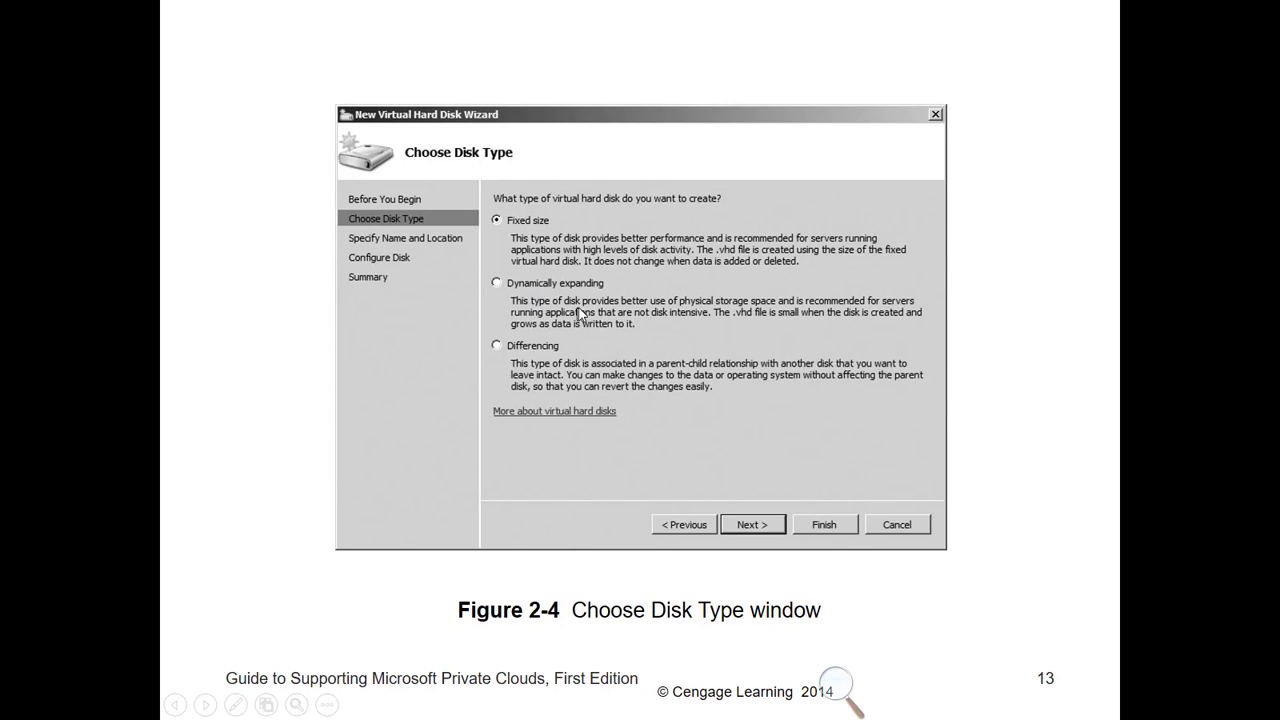
left_click(600, 352)
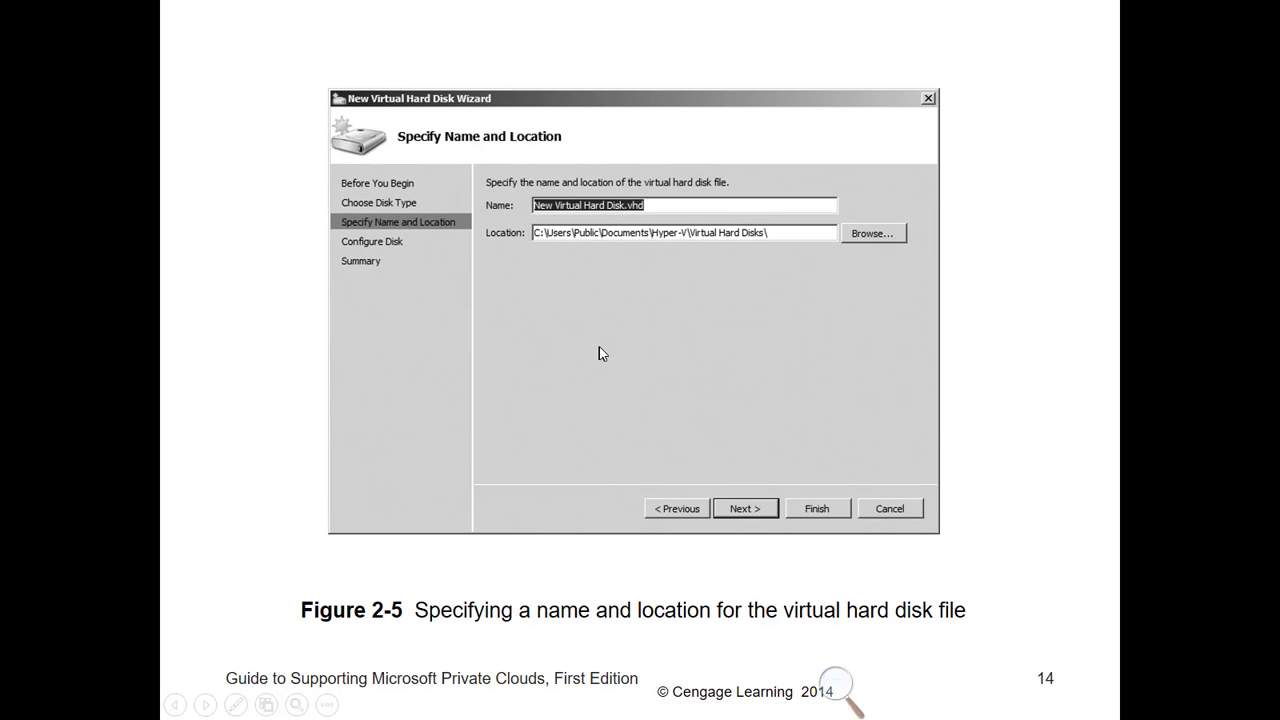
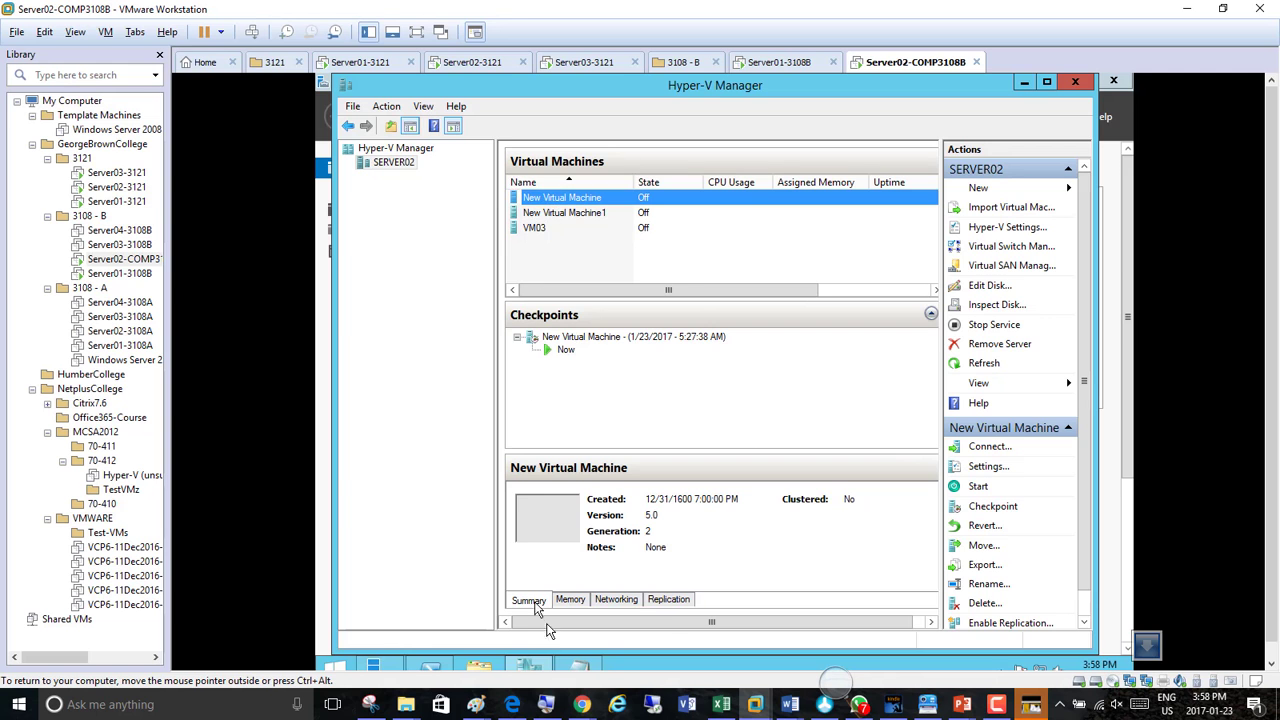
Magnify the screen, open the Virtual Switch Manager for SERVER02 in Hyper-V Manager, and view the External Virtual Switch properties.
left_click(852, 694)
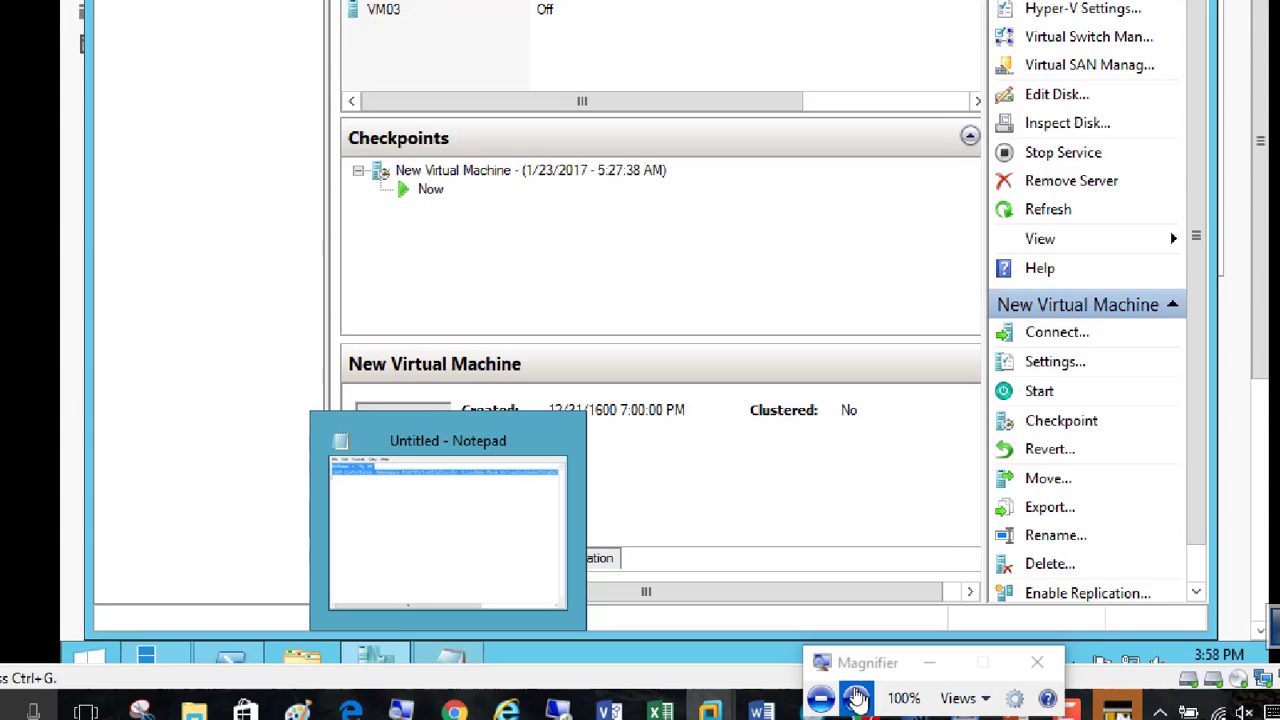
right_click(266, 162)
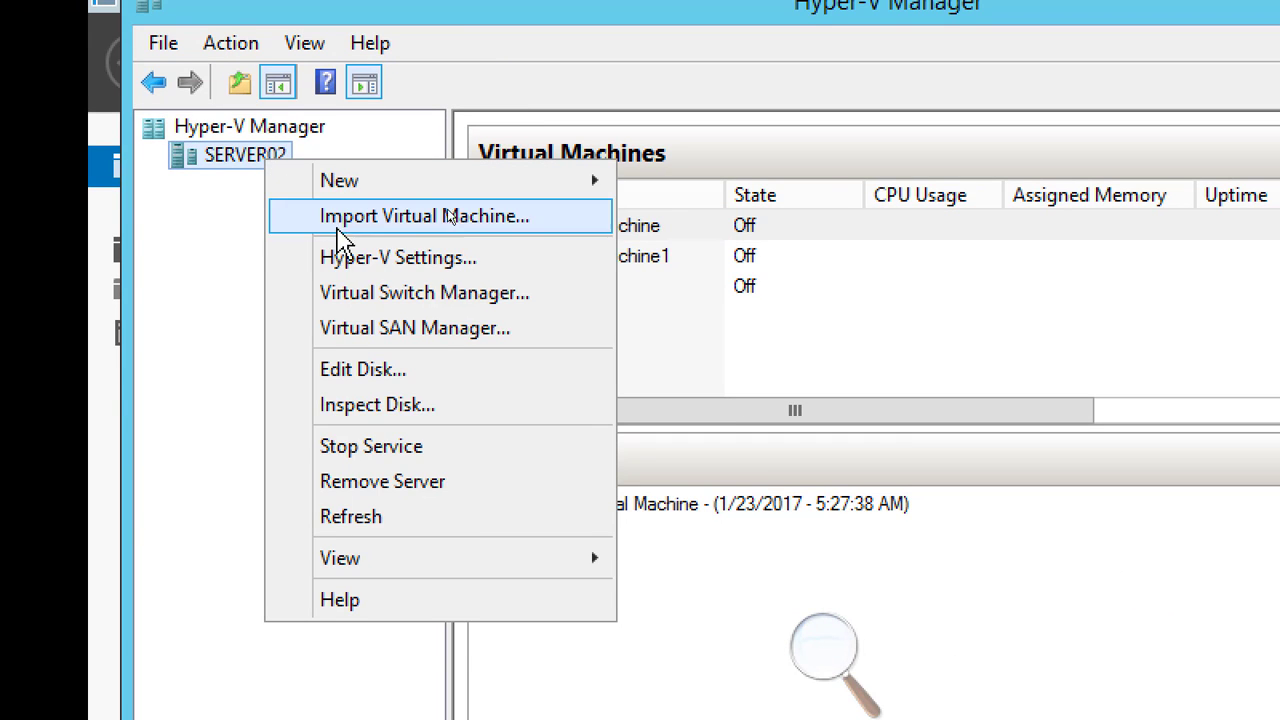
left_click(447, 306)
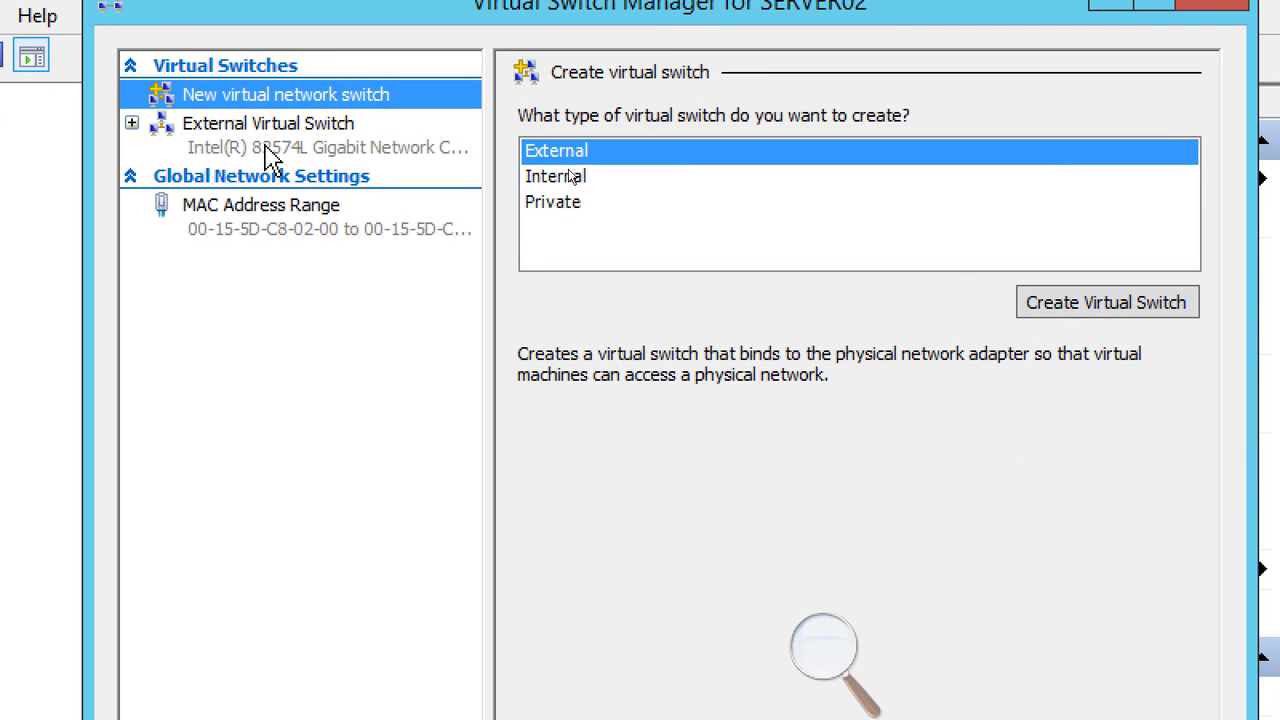
left_click(260, 140)
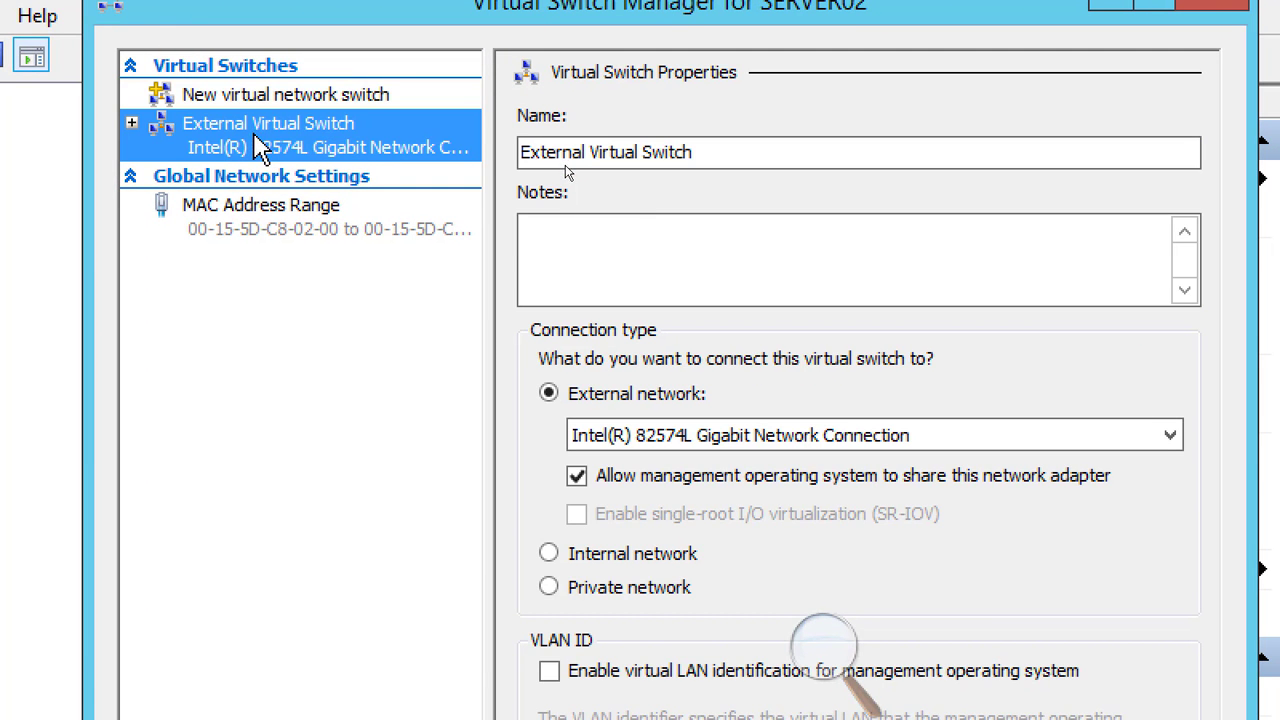
Compare the descriptions of the External, Internal and Private types offered for a new virtual network switch.
left_click(285, 104)
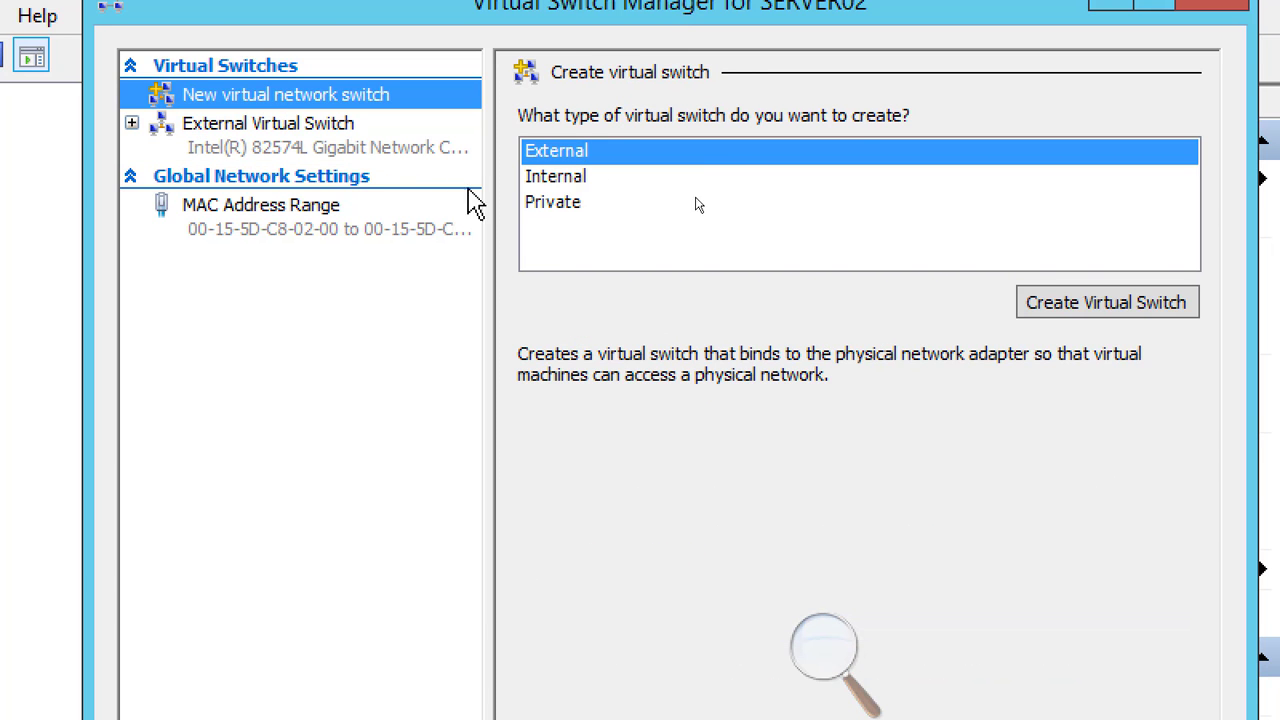
left_click(577, 182)
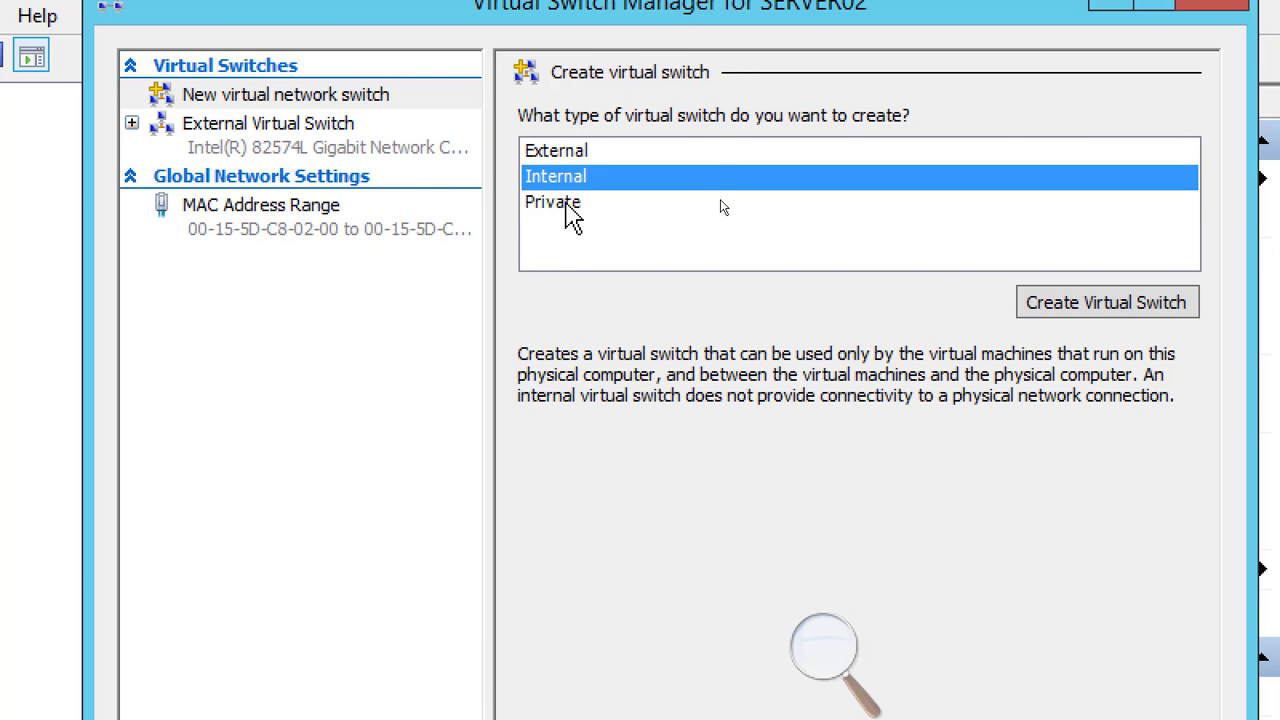
left_click(567, 203)
left_click(577, 153)
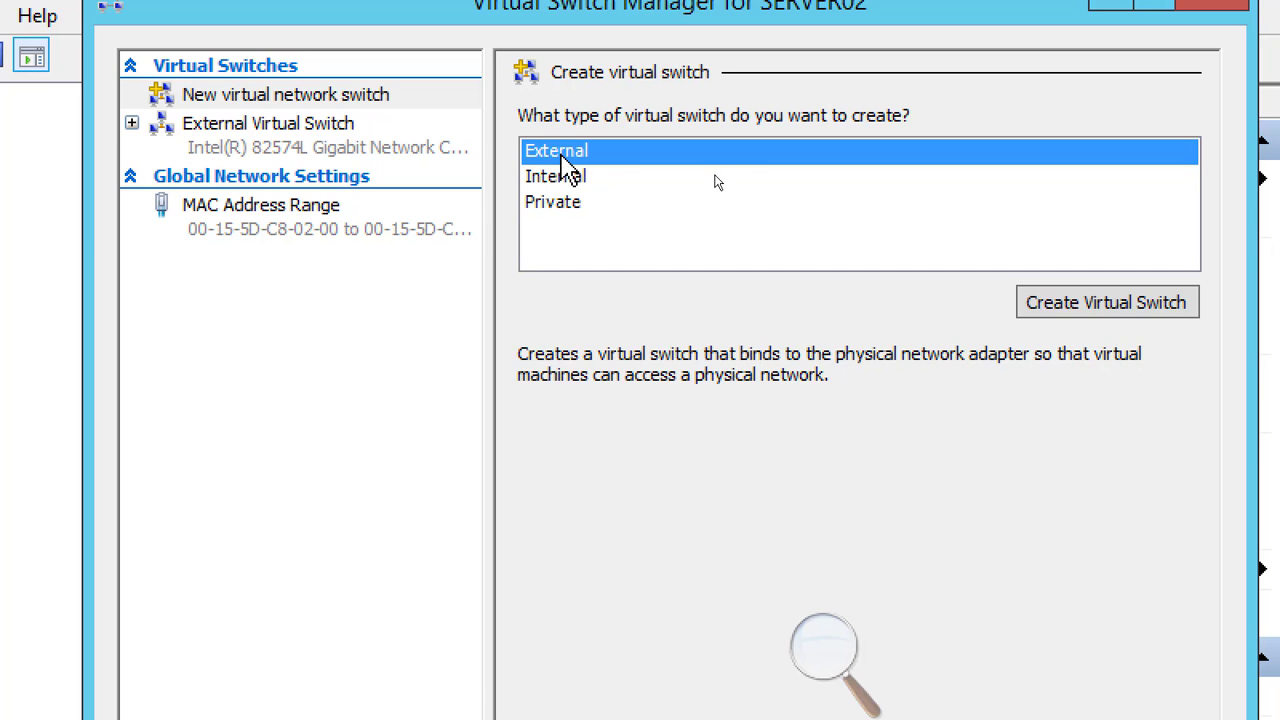
left_click(580, 180)
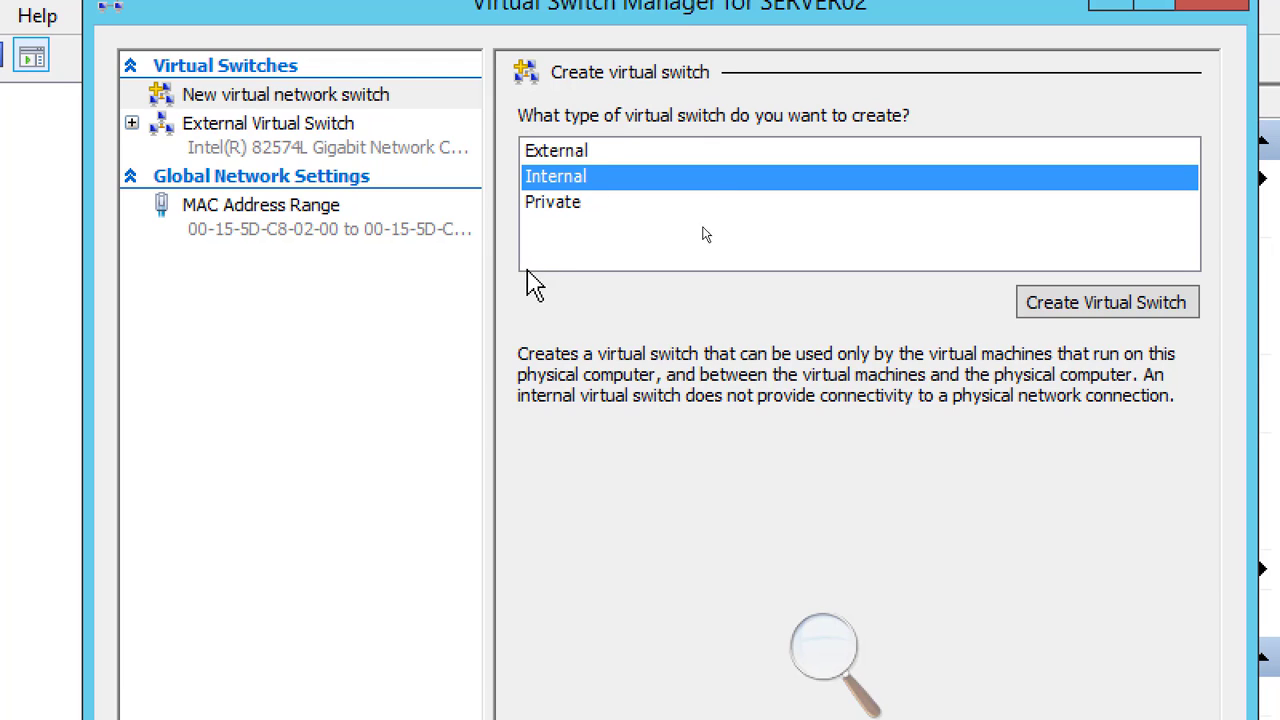
left_click(567, 205)
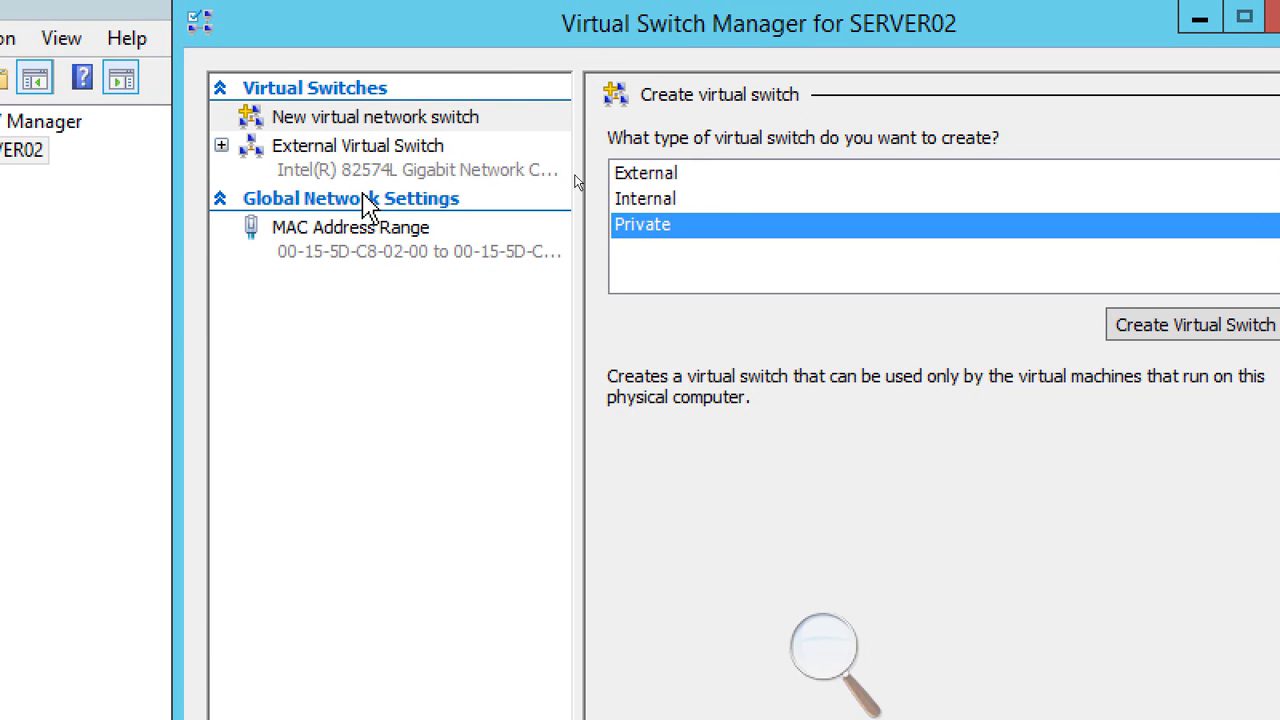
left_click(388, 125)
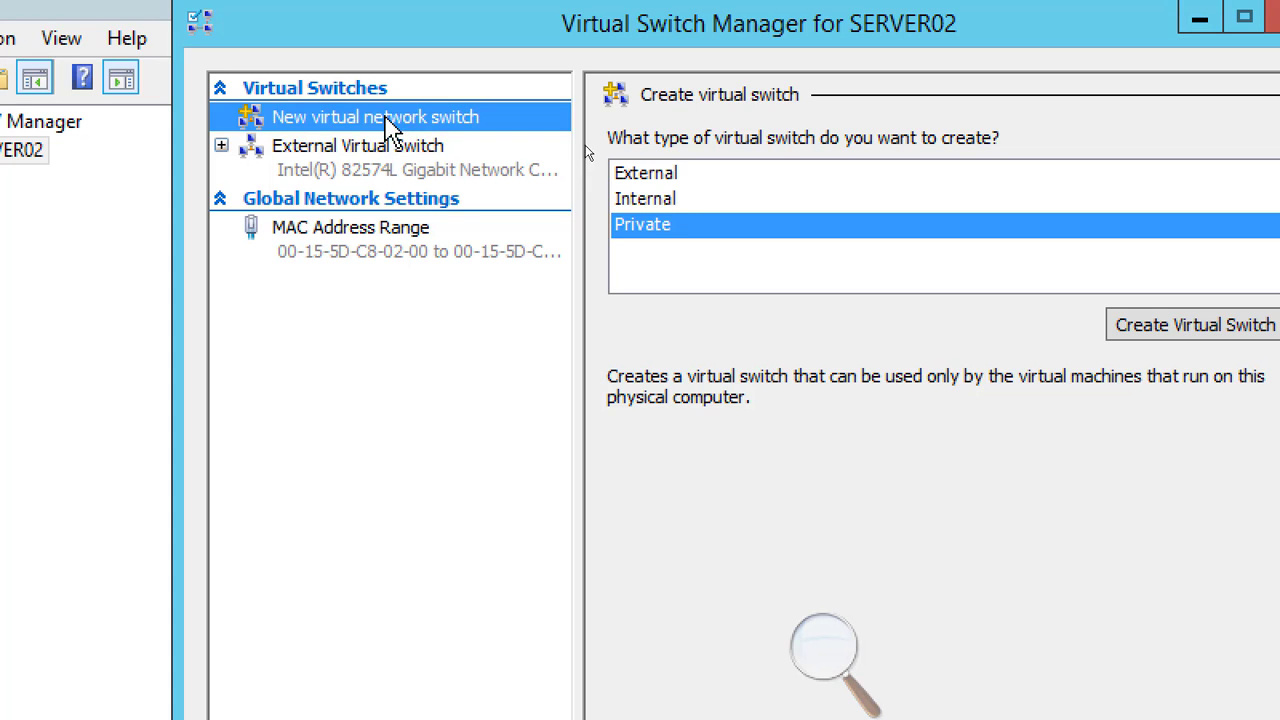
left_click(684, 196)
left_click(680, 176)
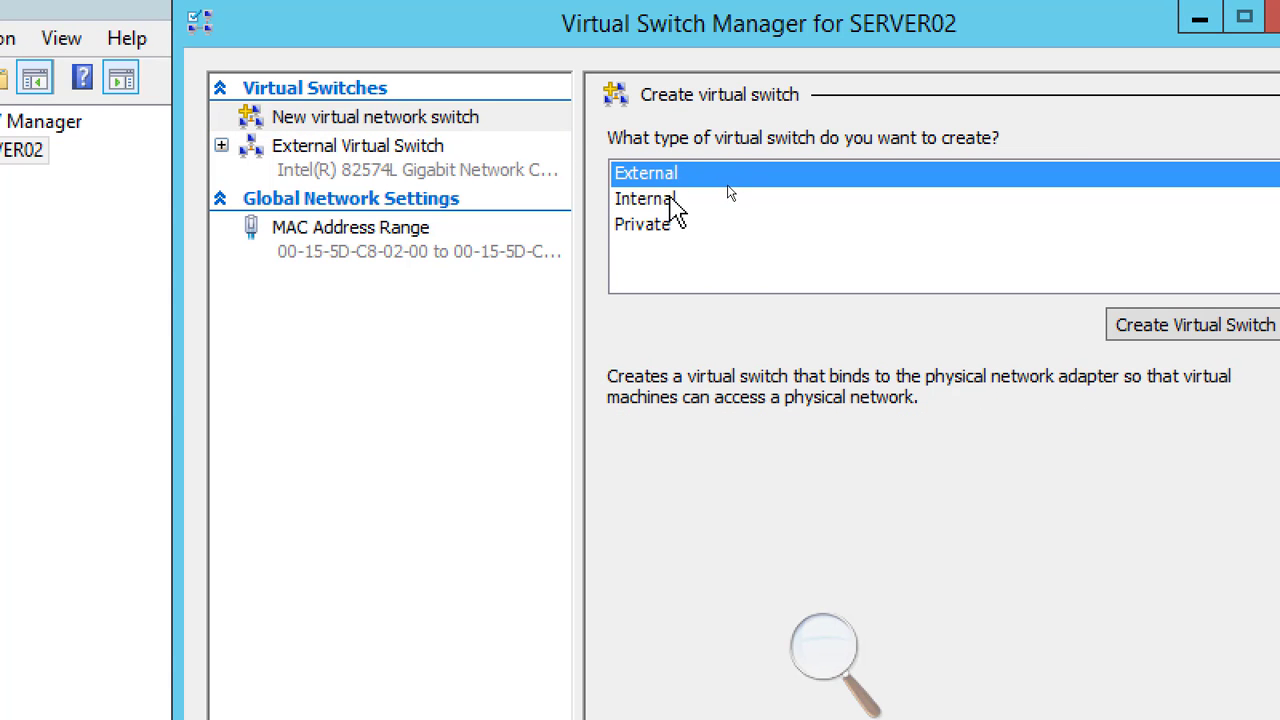
left_click(671, 199)
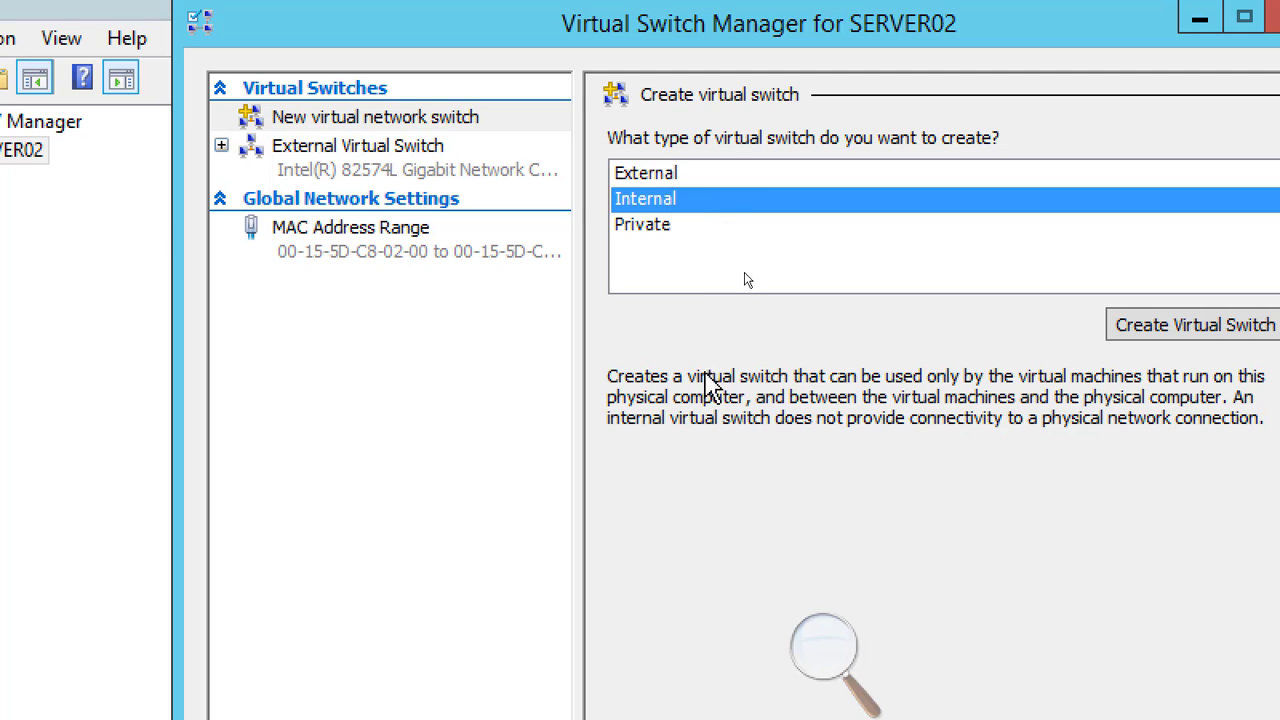
left_click(700, 221)
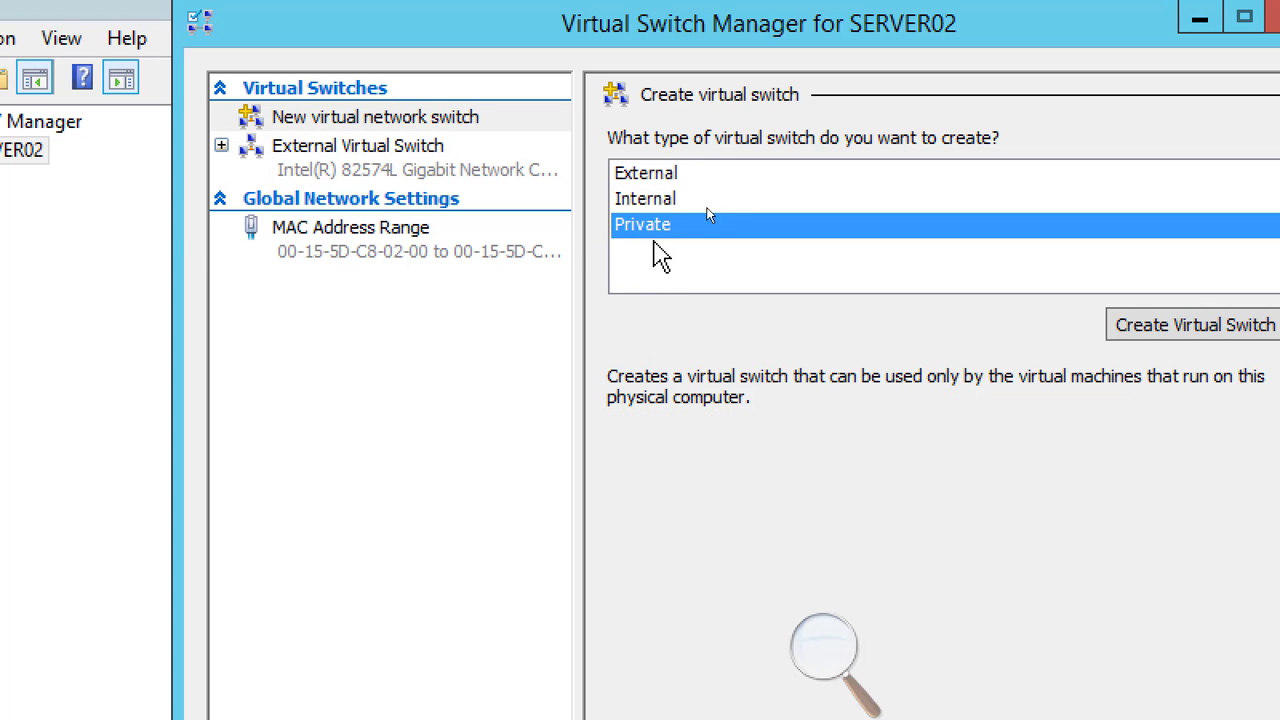
Review the MAC Address Range in the global network settings and close the Virtual Switch Manager.
left_click(342, 240)
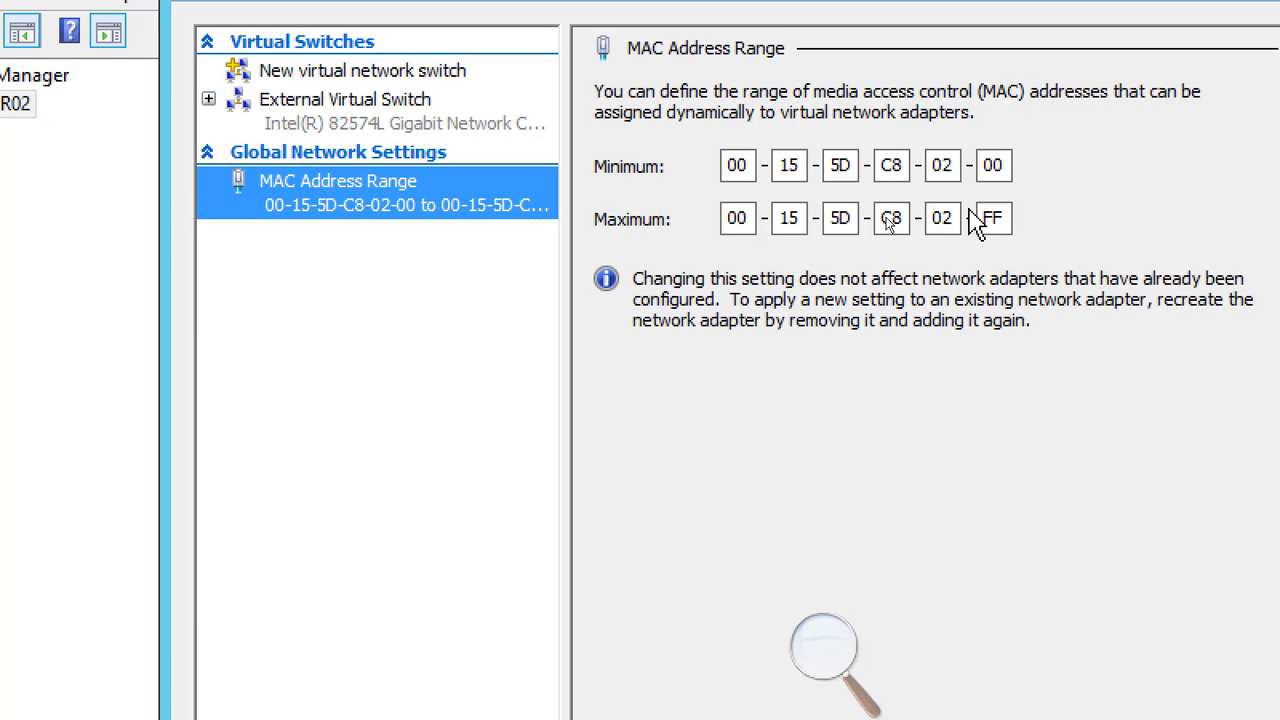
left_click(889, 174)
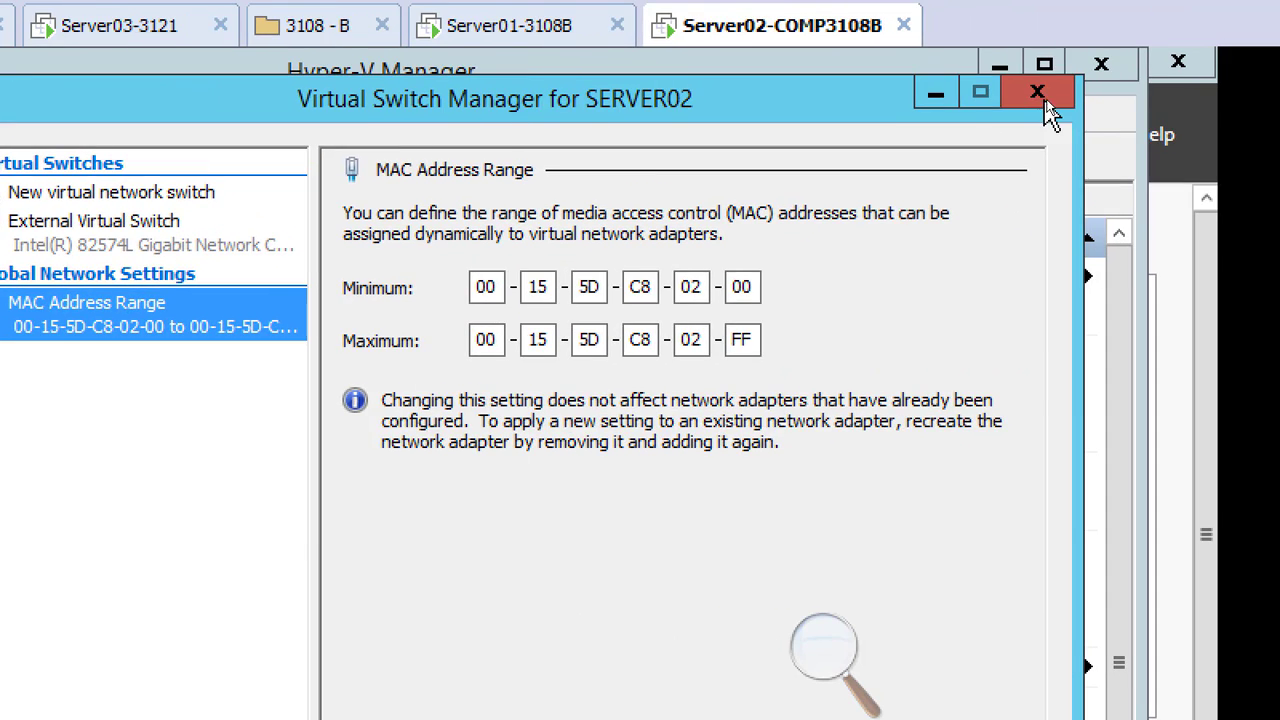
left_click(1040, 97)
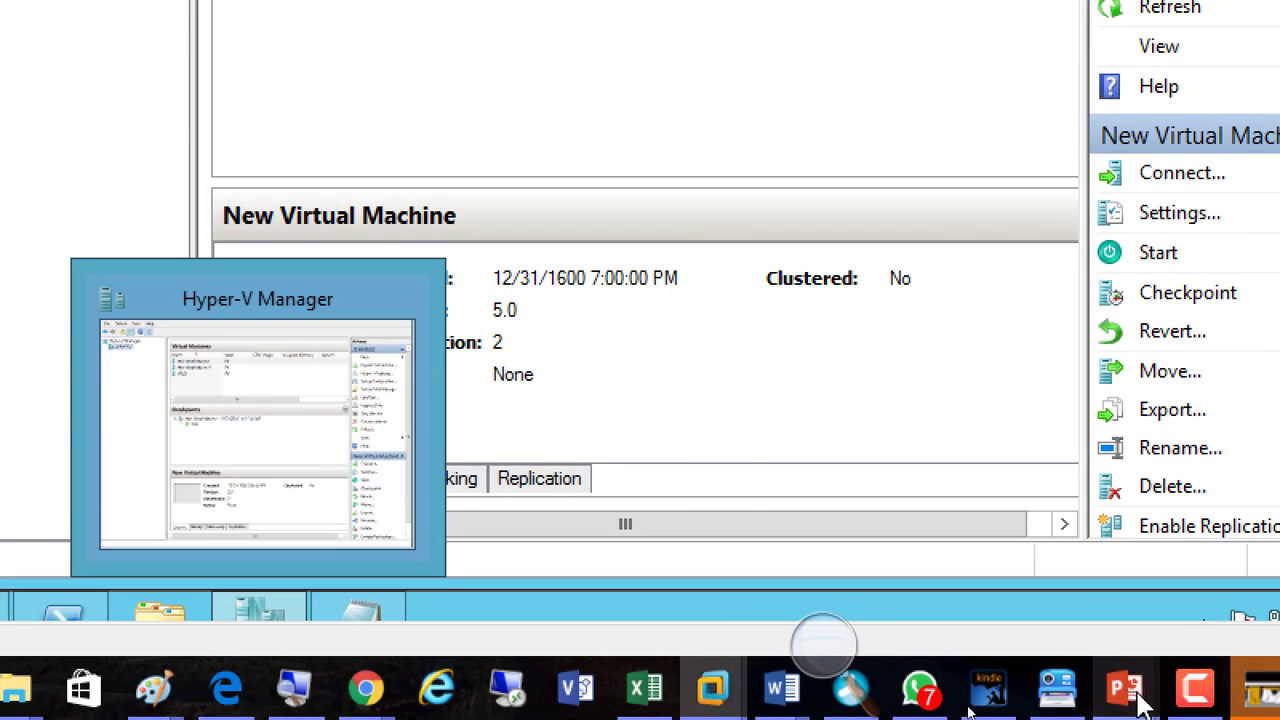
mouse_move(1143, 703)
left_click(835, 640)
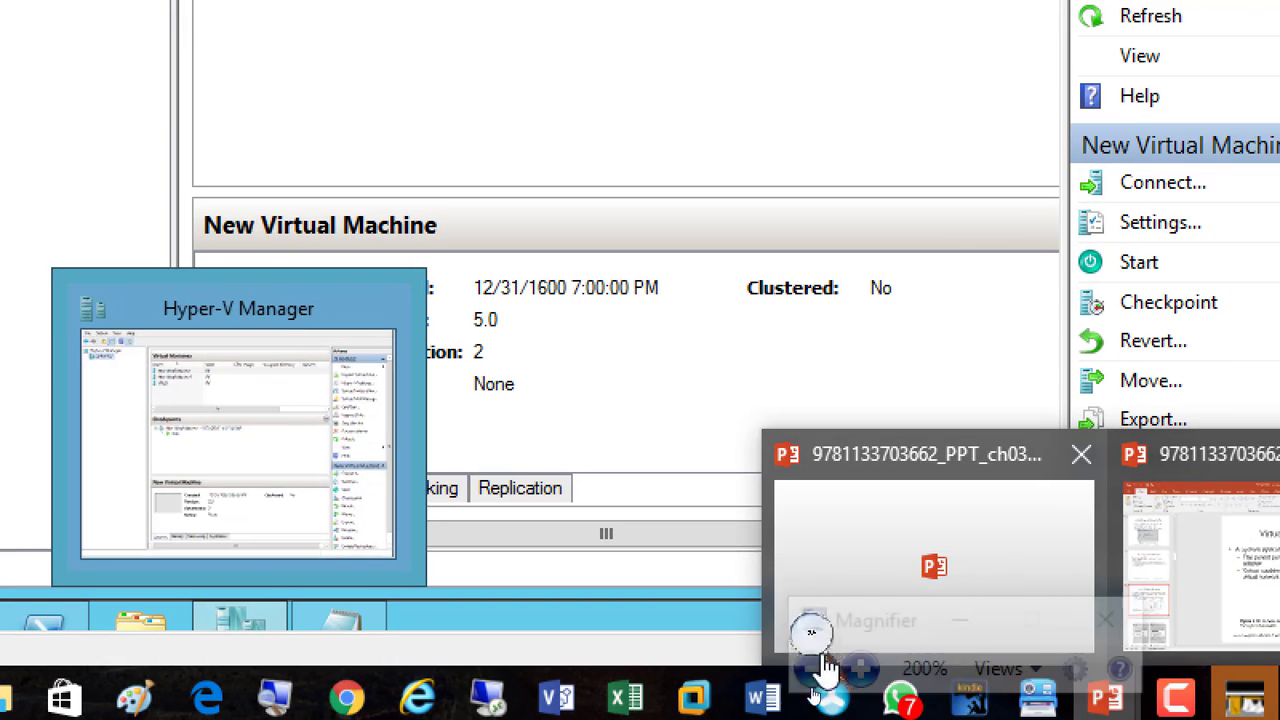
left_click(813, 668)
left_click(915, 600)
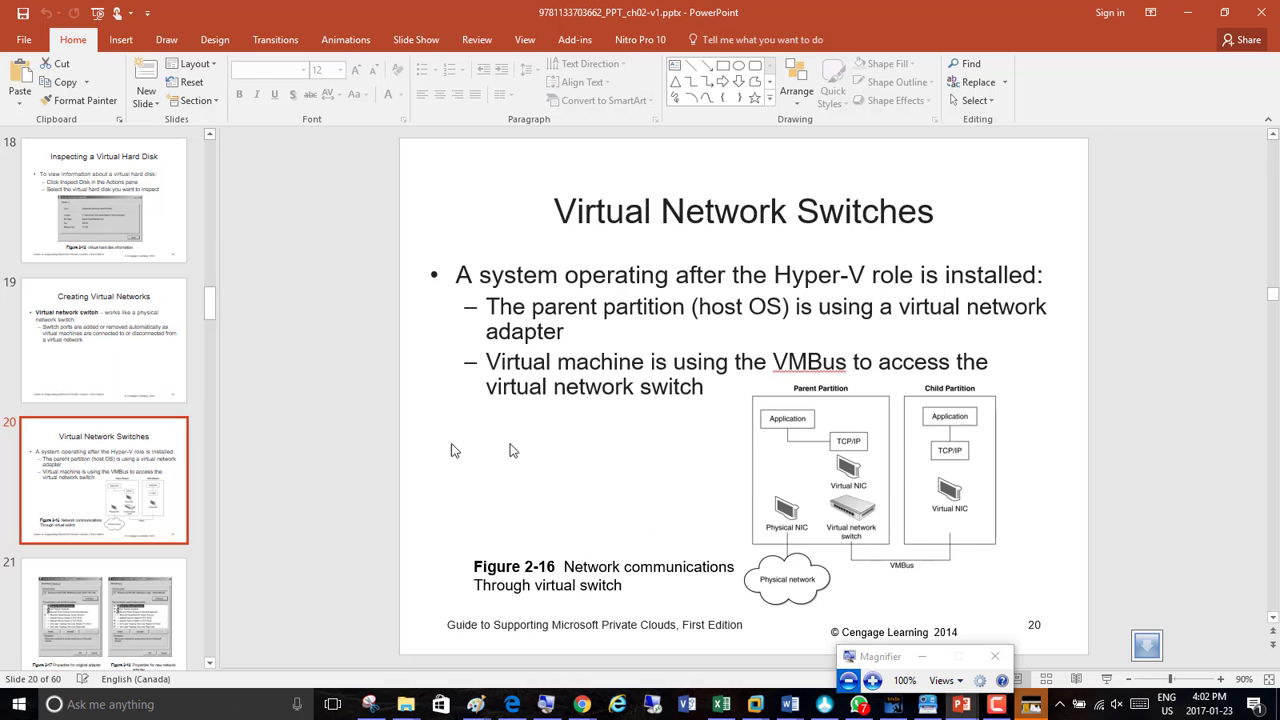
Present slide 21 on the original and new network adapter properties full screen, and end the slide show.
scroll(342, 561, "down", 2)
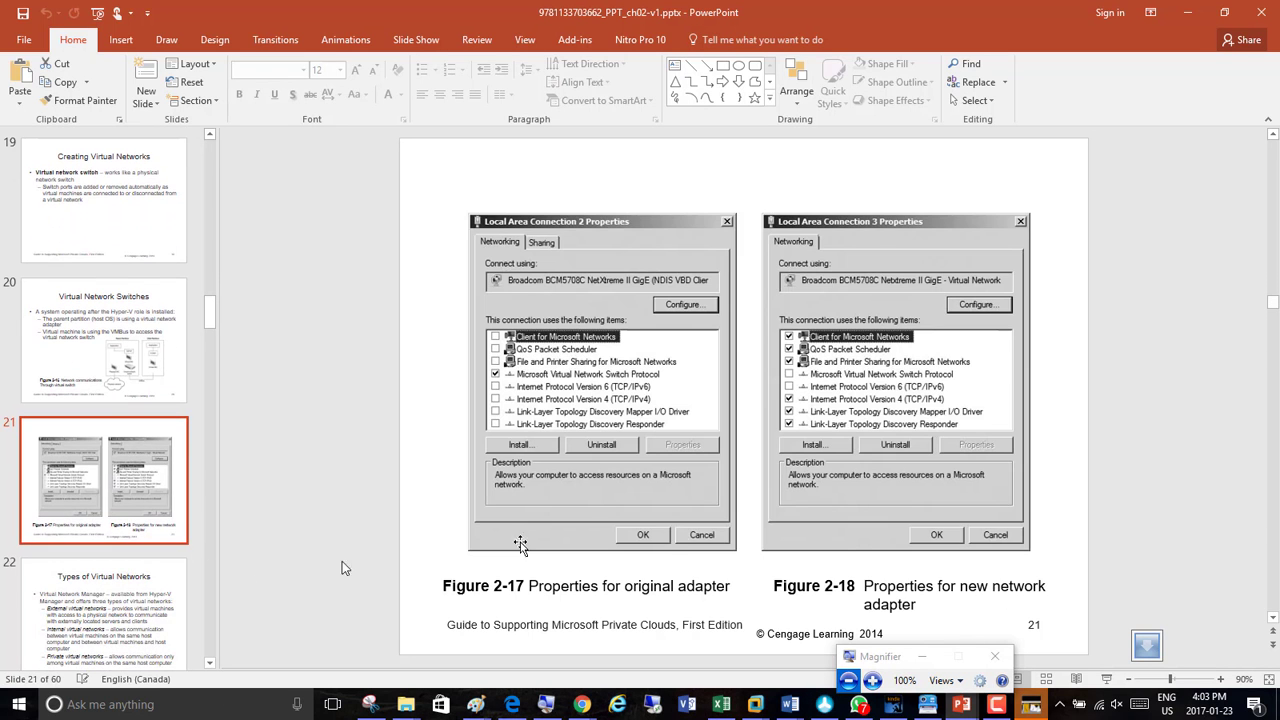
left_click(1106, 679)
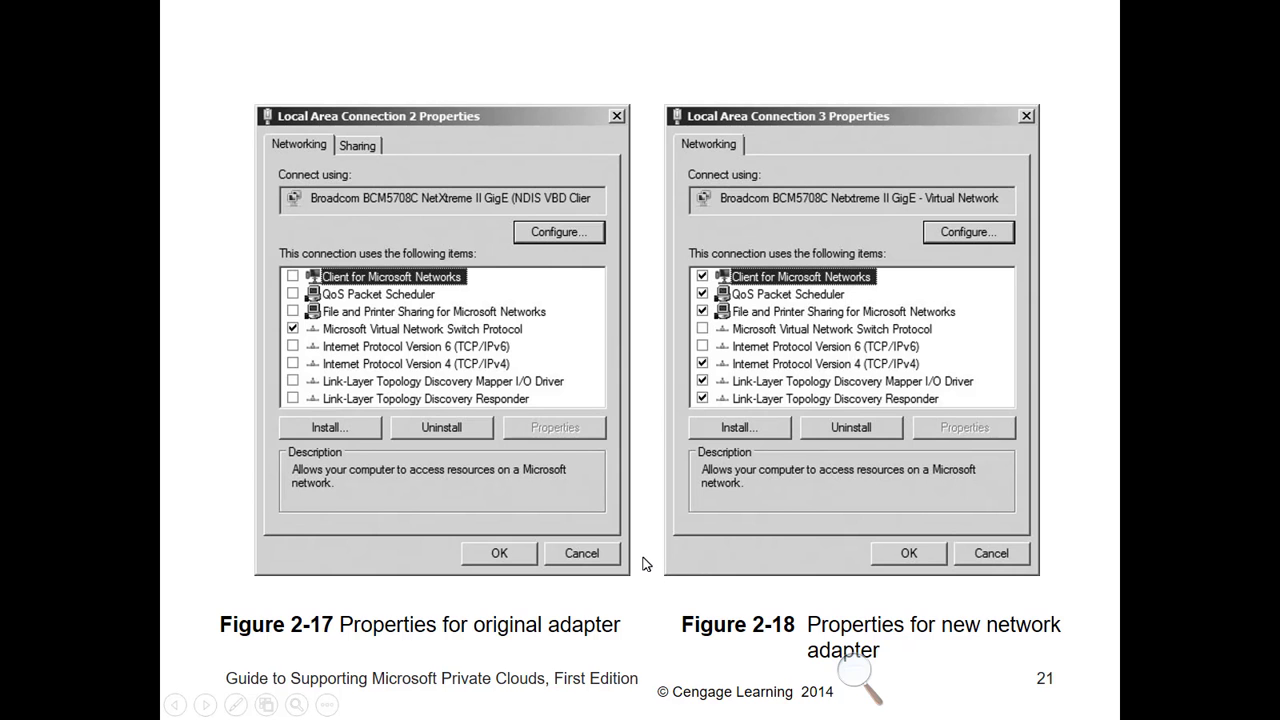
key("Escape")
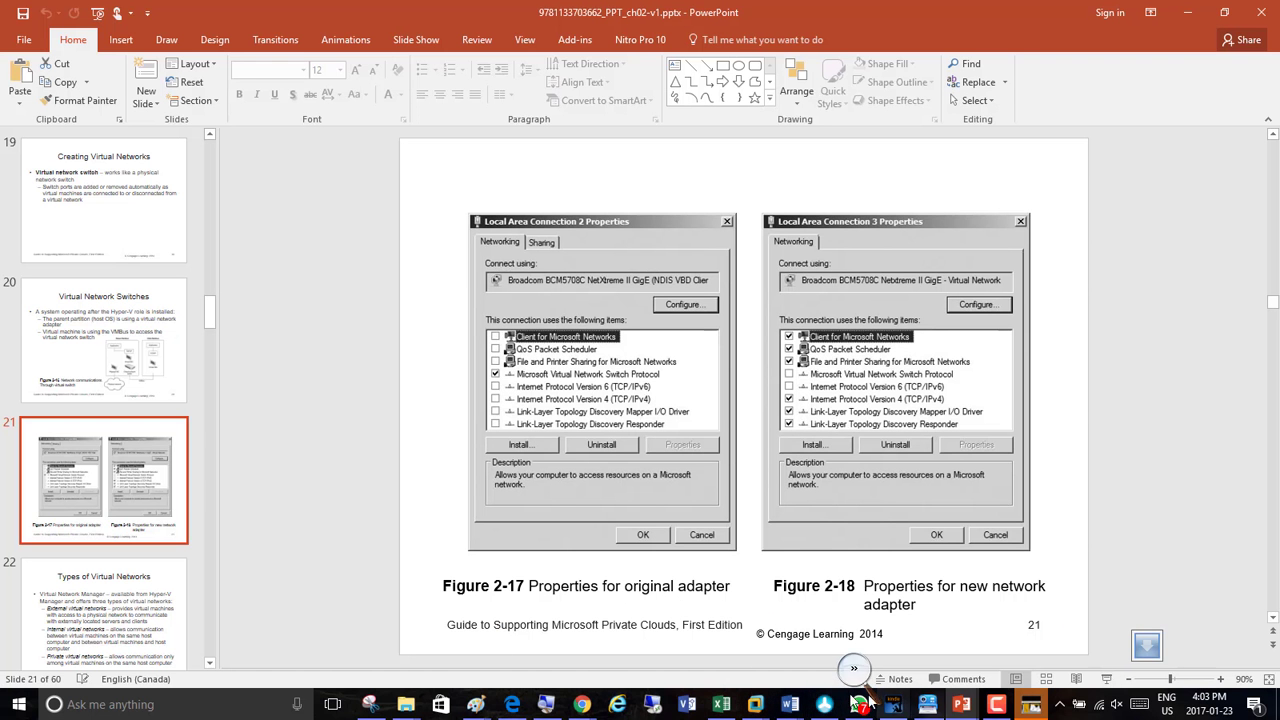
Switch to the Server02-COMP3108B machine in VMware Workstation, minimize Hyper-V Manager, and open Network Connections from Server Manager's Local Server properties.
mouse_move(755, 704)
left_click(1182, 617)
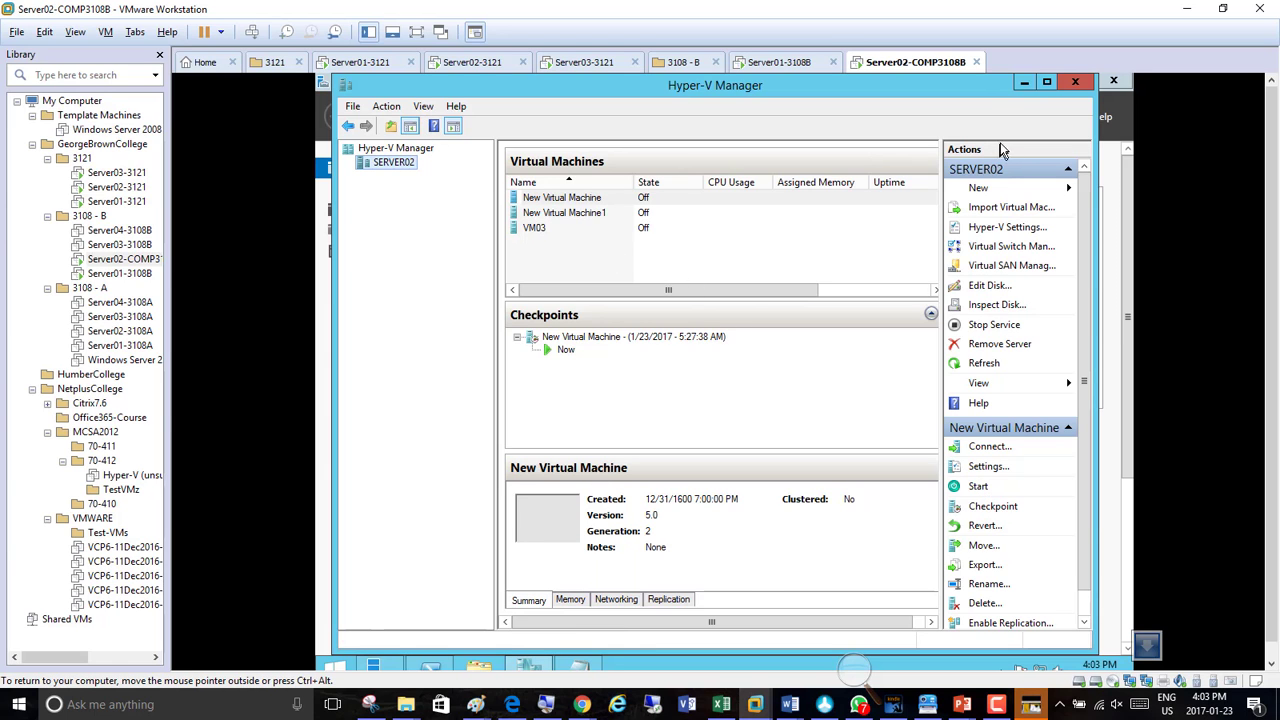
left_click(1022, 84)
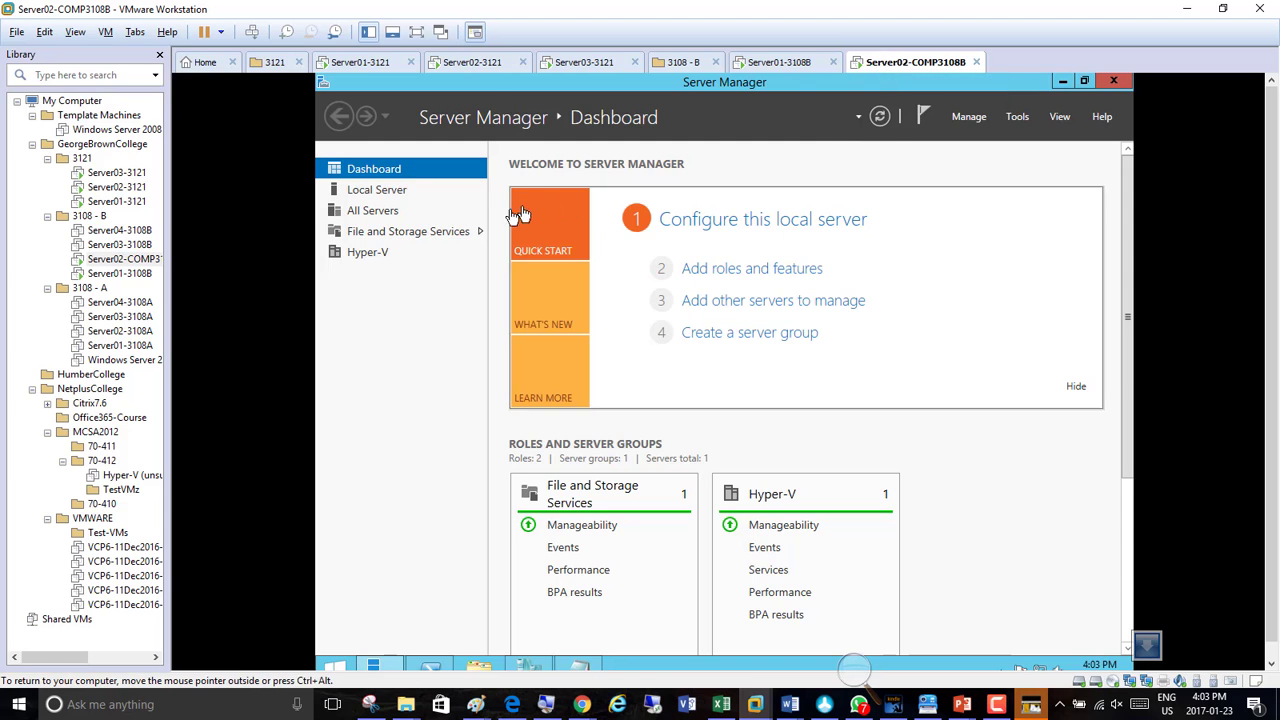
left_click(390, 200)
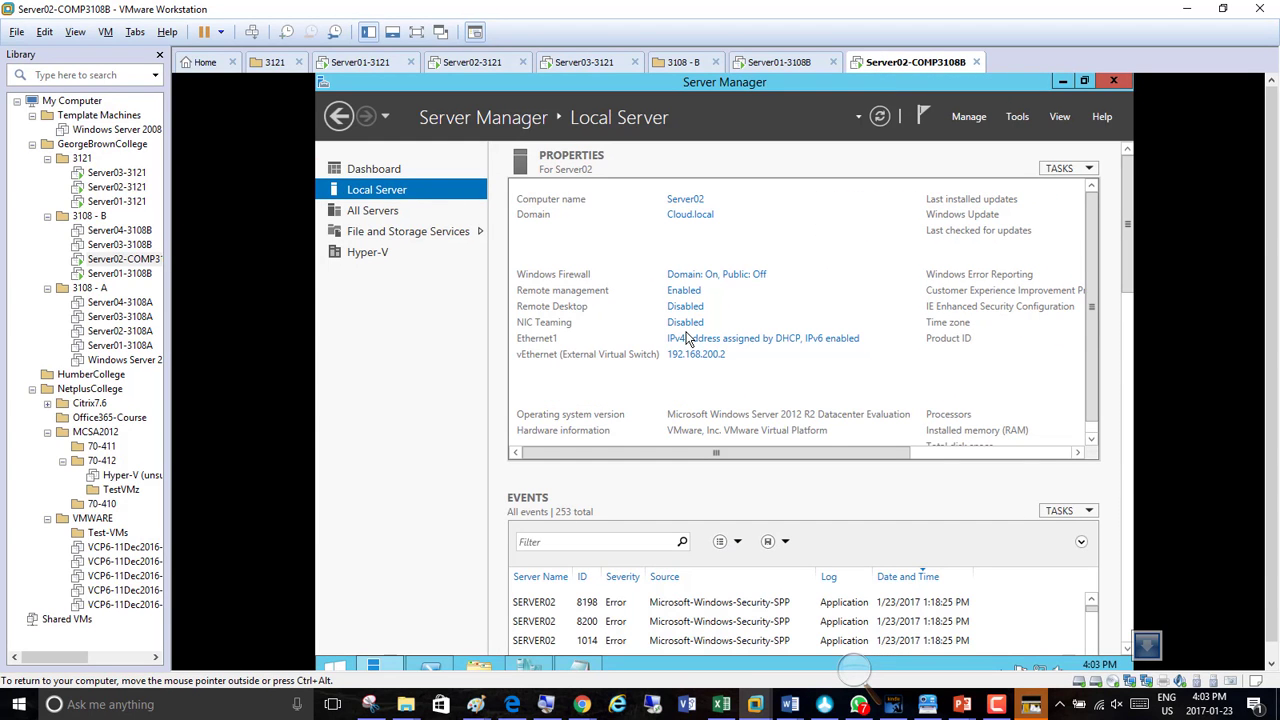
left_click(699, 361)
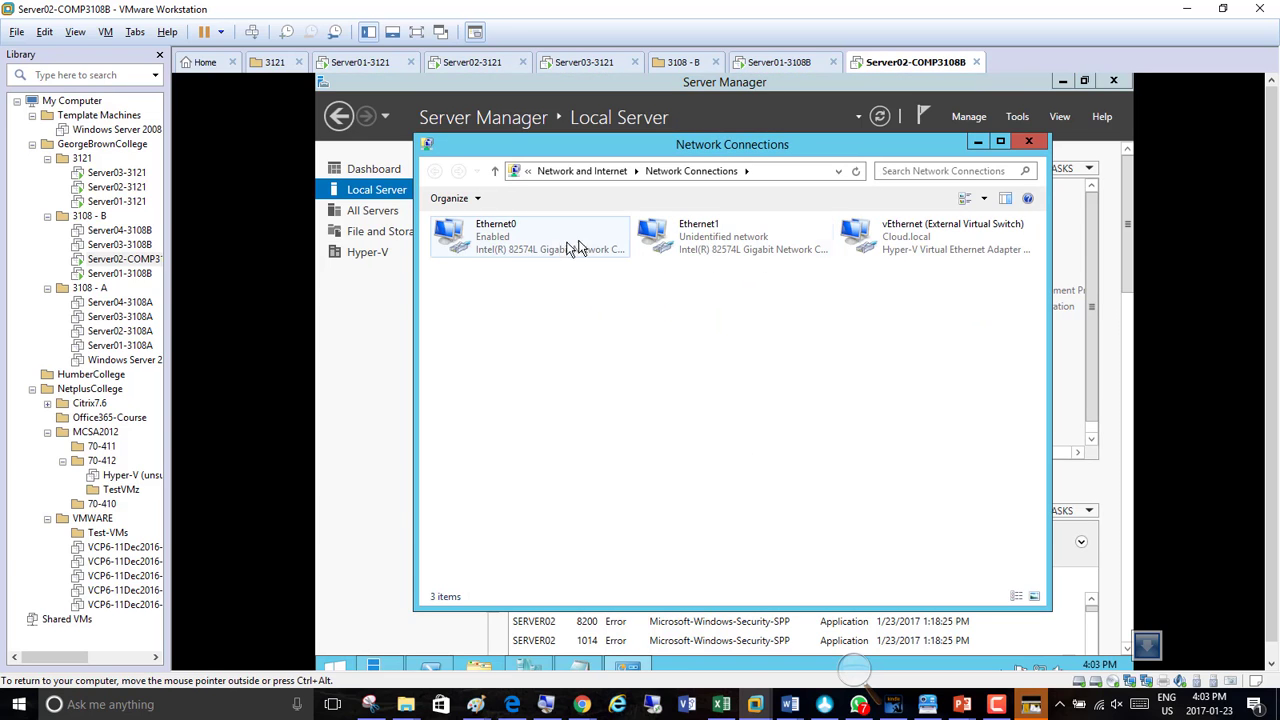
Magnify the screen and inspect the items used by the vEthernet (External Virtual Switch) connection in its properties, leaving them without changes.
left_click(891, 247)
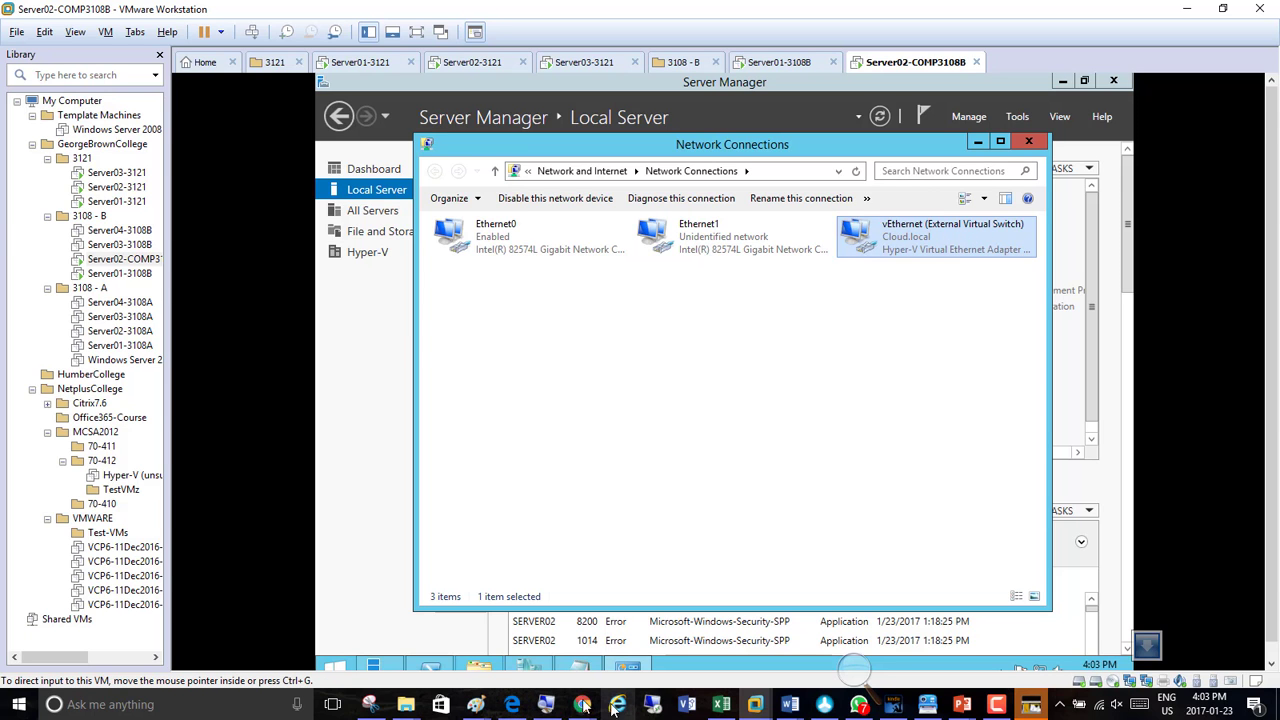
key("super+plus")
left_click(872, 680)
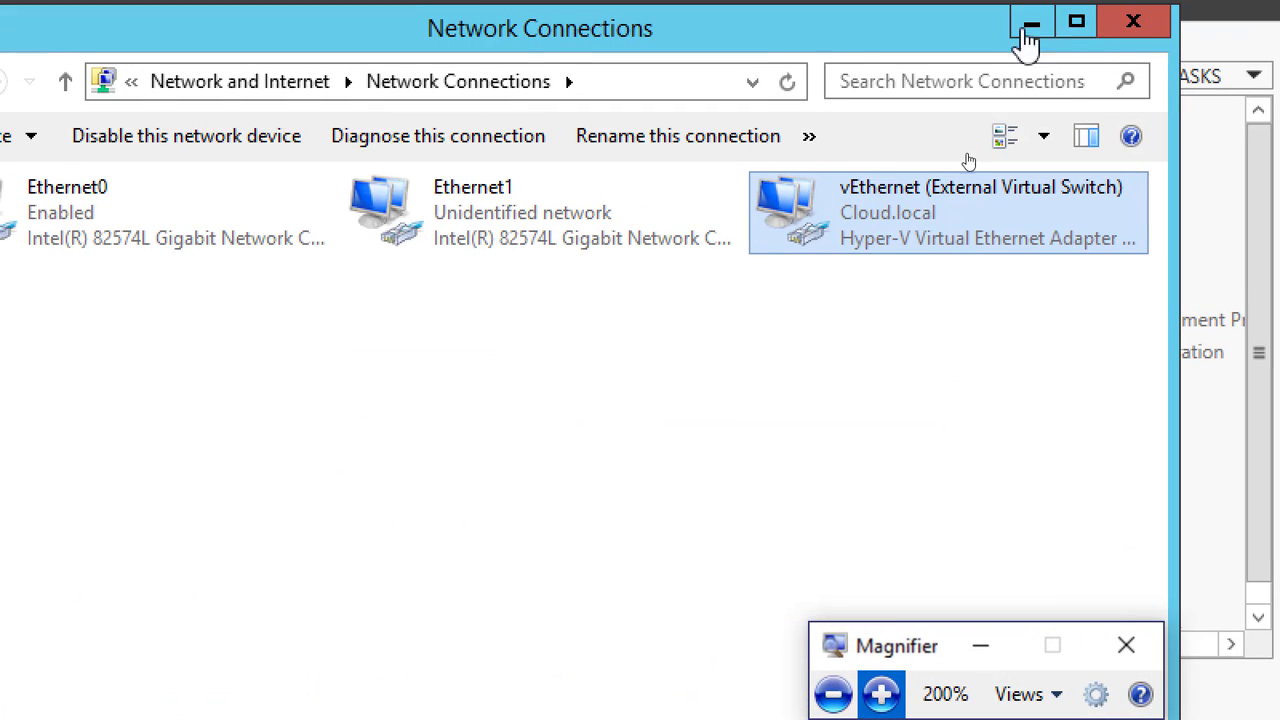
double_click(845, 210)
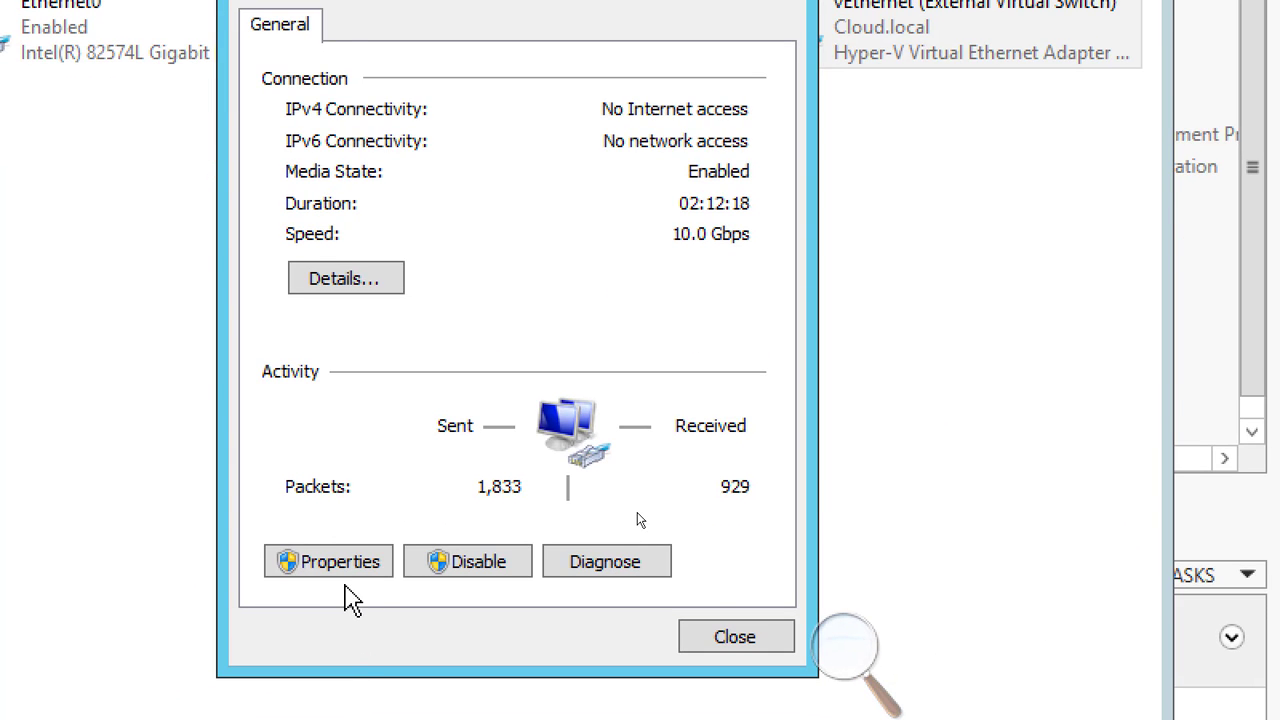
left_click(349, 572)
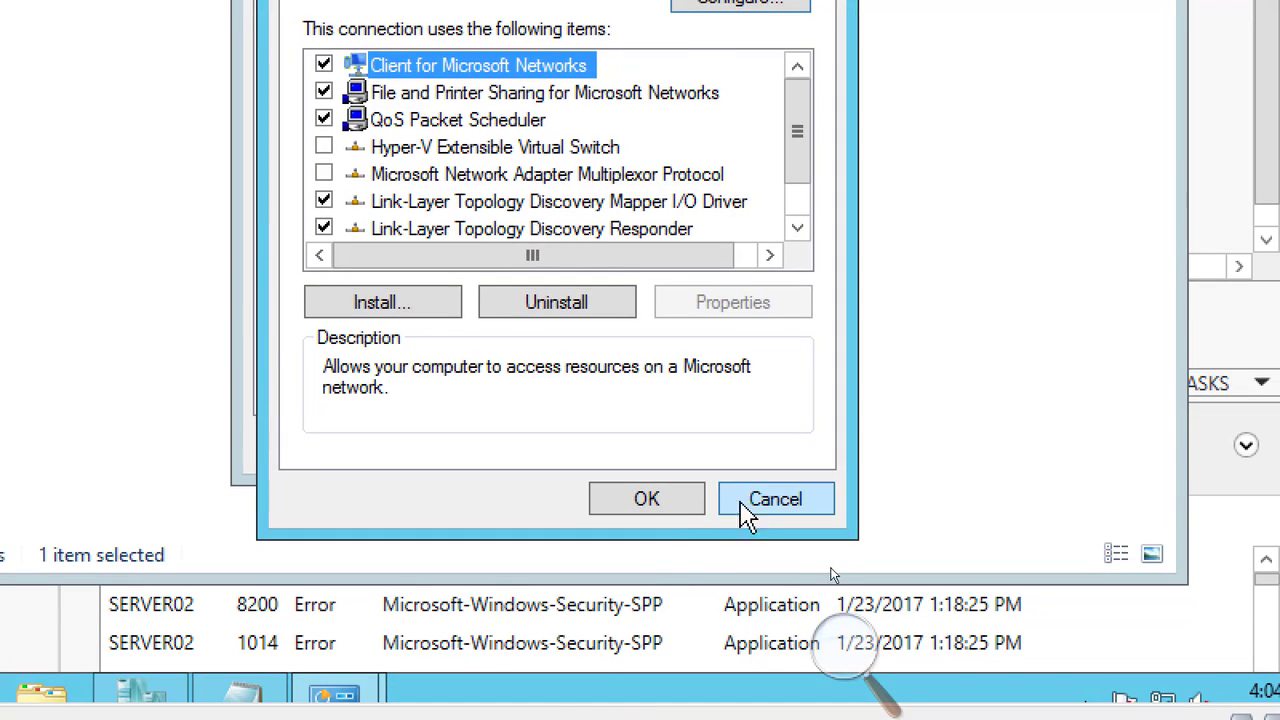
left_click(745, 514)
left_click(745, 447)
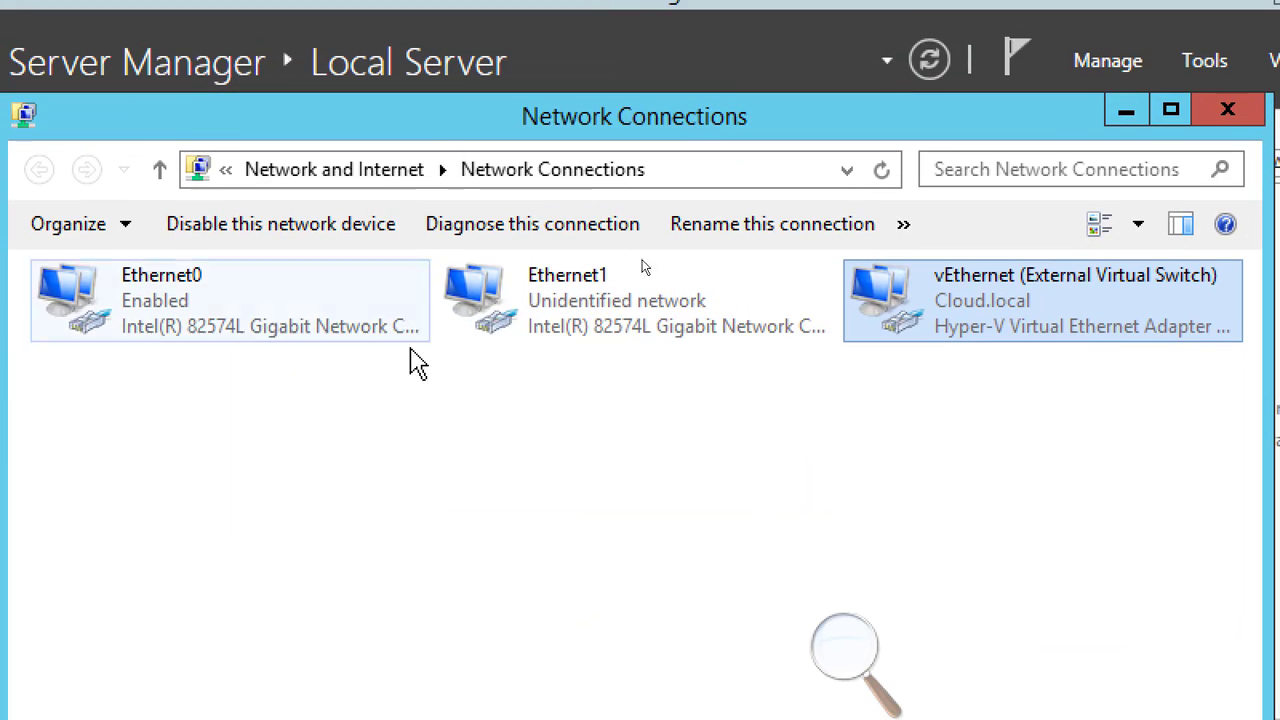
Inspect the items used by the Ethernet1 connection in its properties, and close its dialogs without changes.
double_click(480, 312)
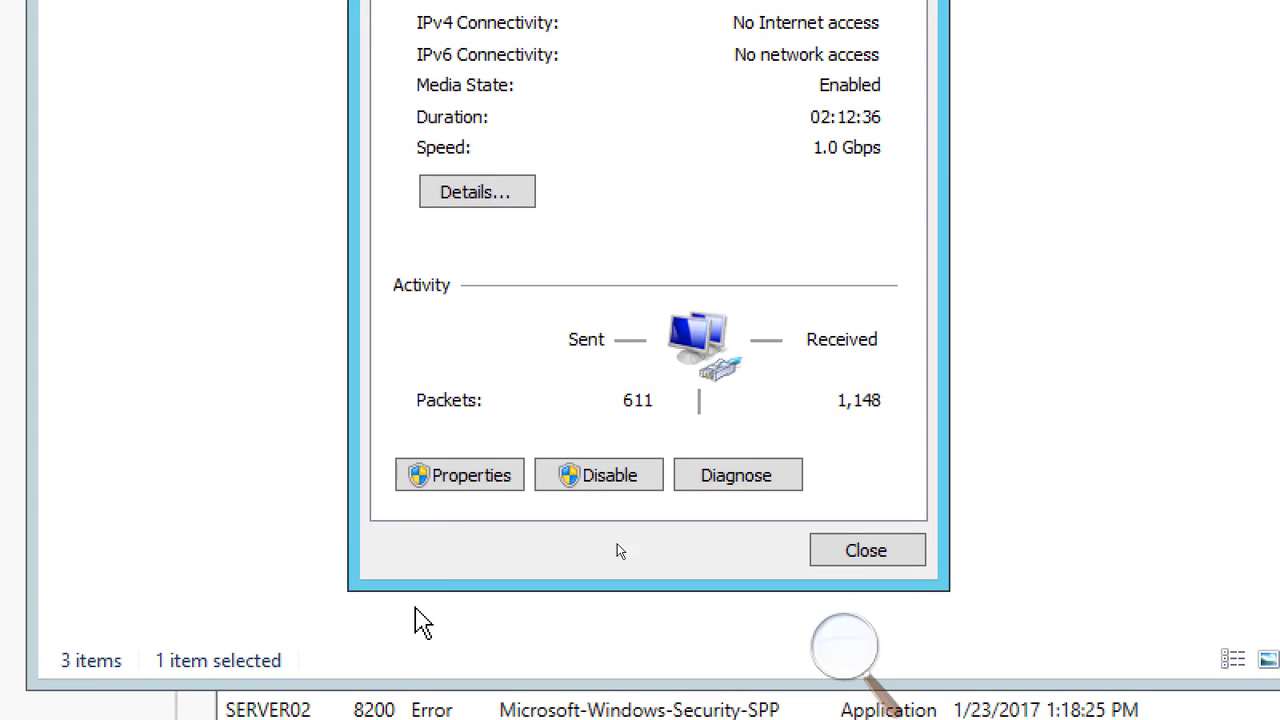
left_click(460, 476)
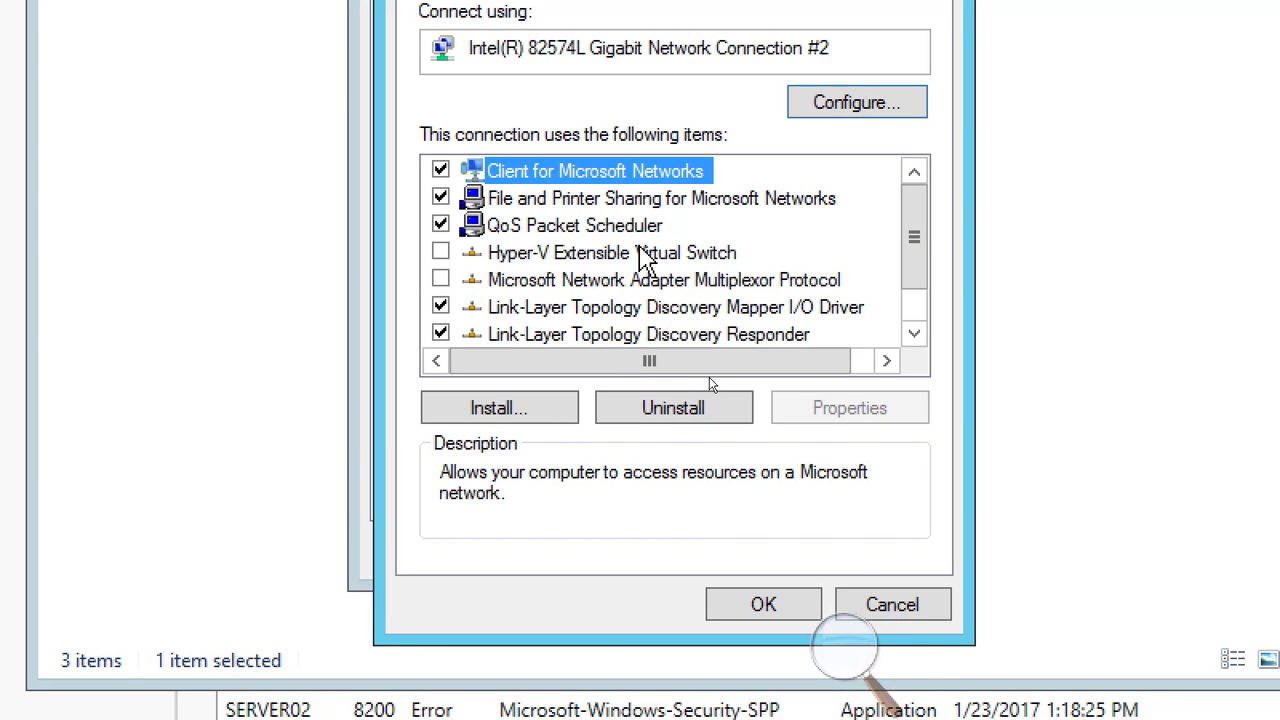
left_click(893, 605)
left_click(865, 552)
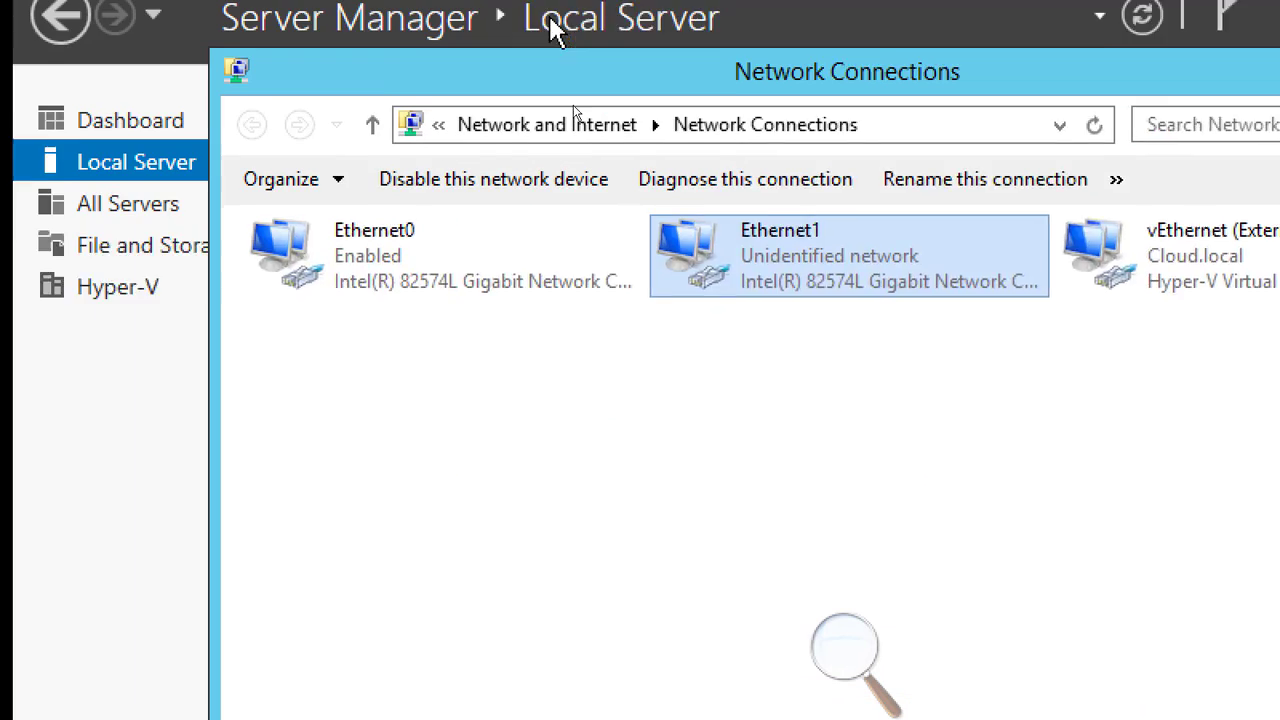
Inspect the full list of items used by the Ethernet0 connection in its properties, and close its dialogs without changes.
double_click(405, 318)
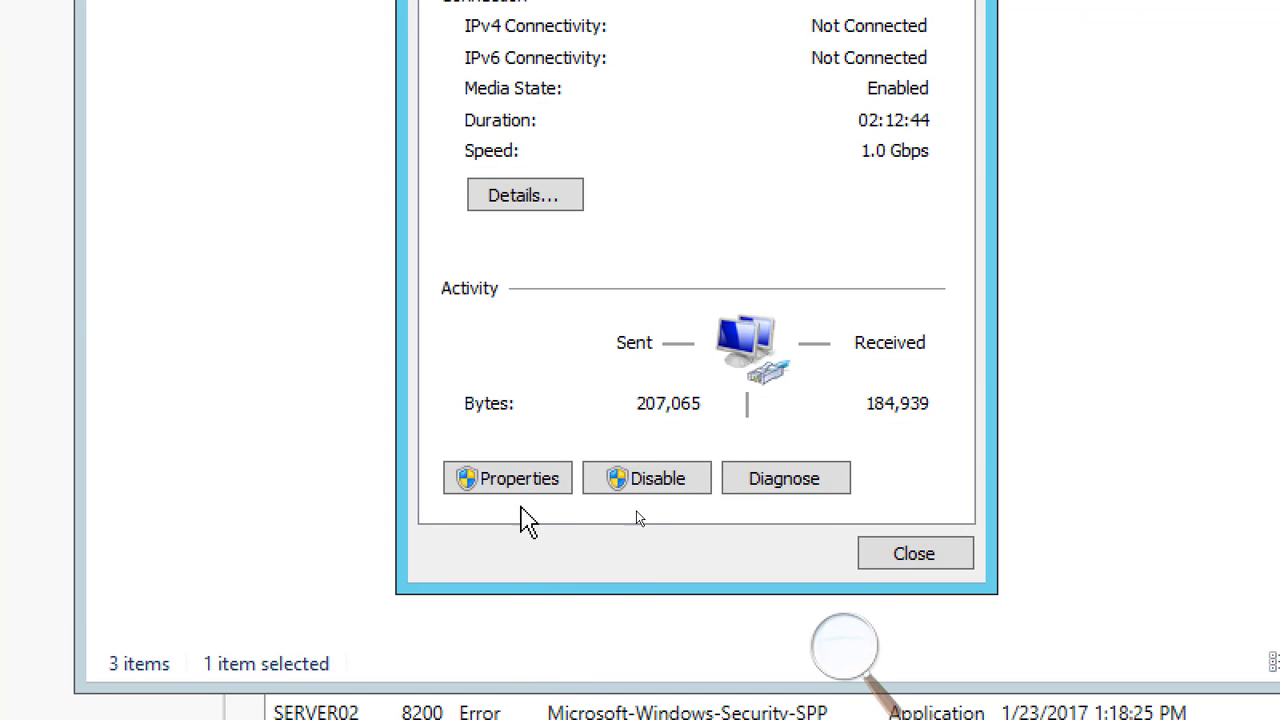
left_click(518, 485)
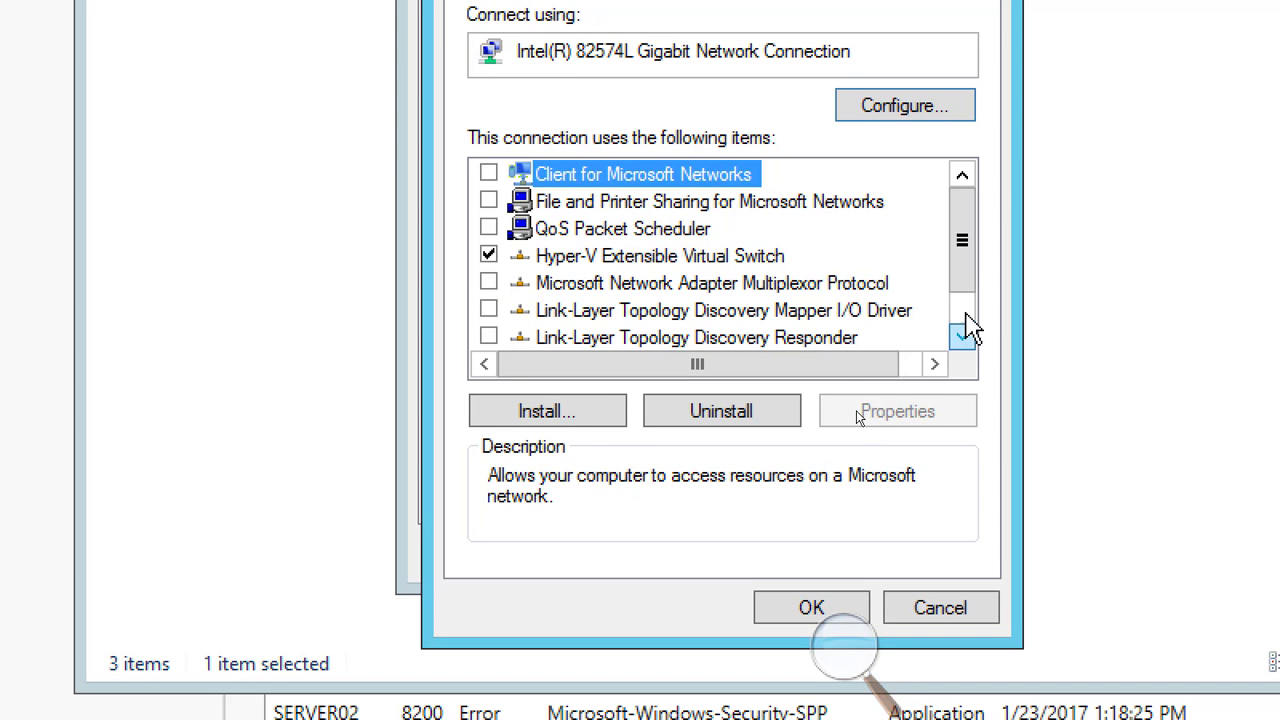
scroll(963, 330, "down", 1)
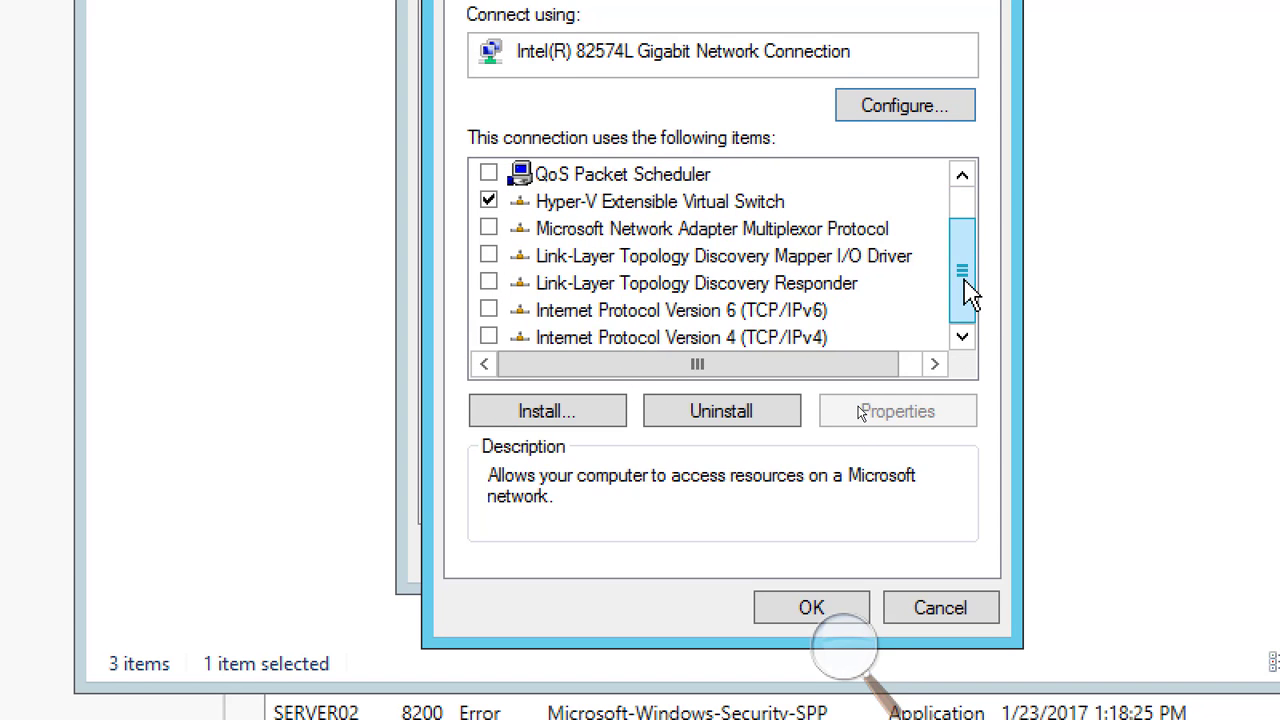
scroll(970, 240, "up", 1)
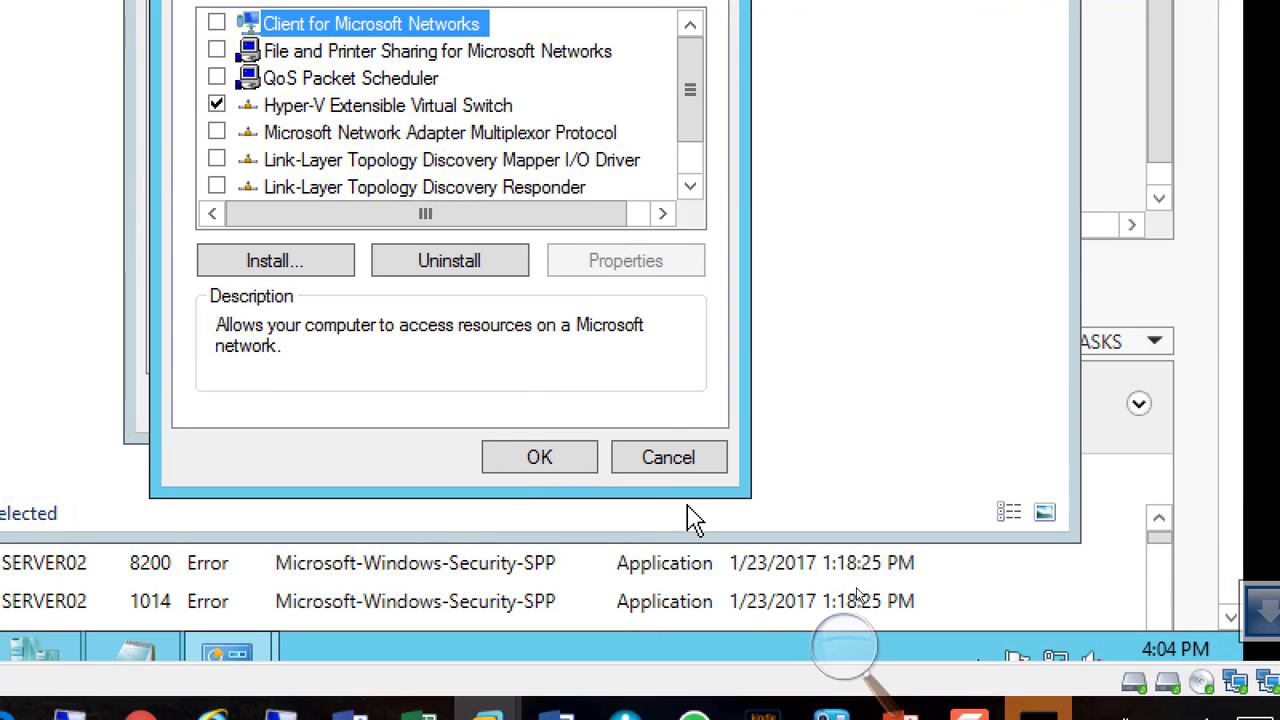
left_click(653, 667)
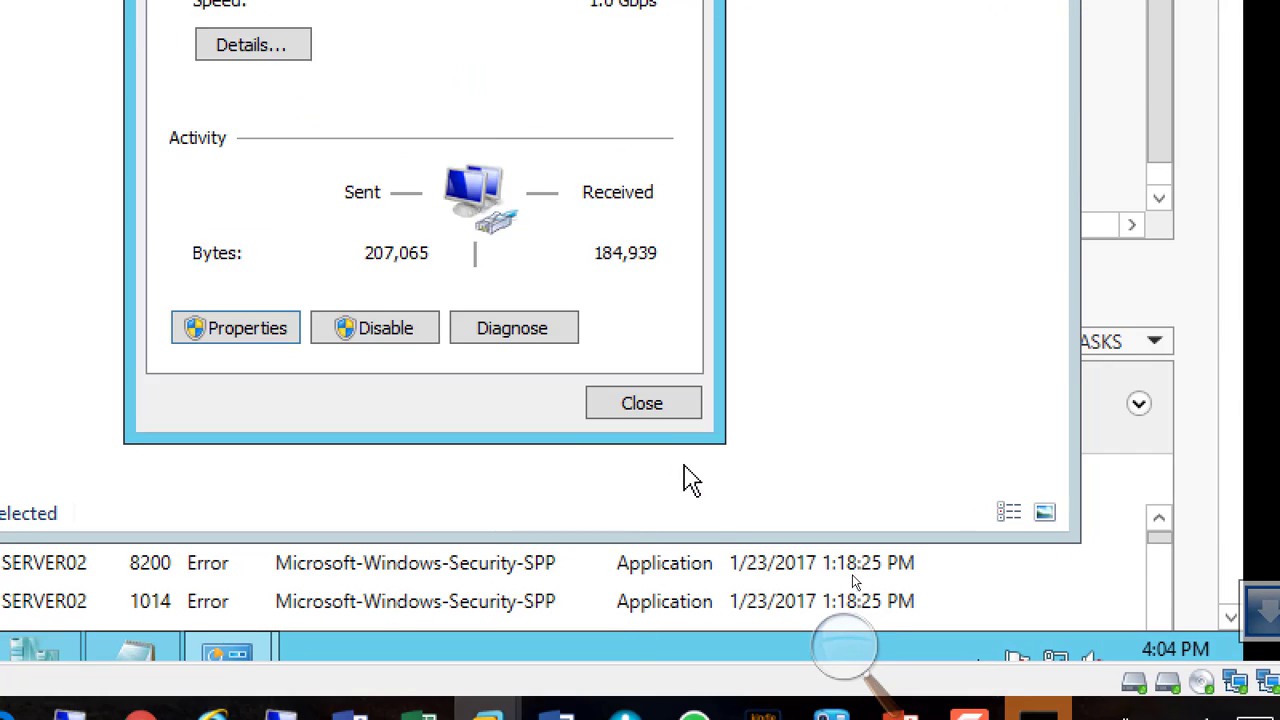
left_click(633, 613)
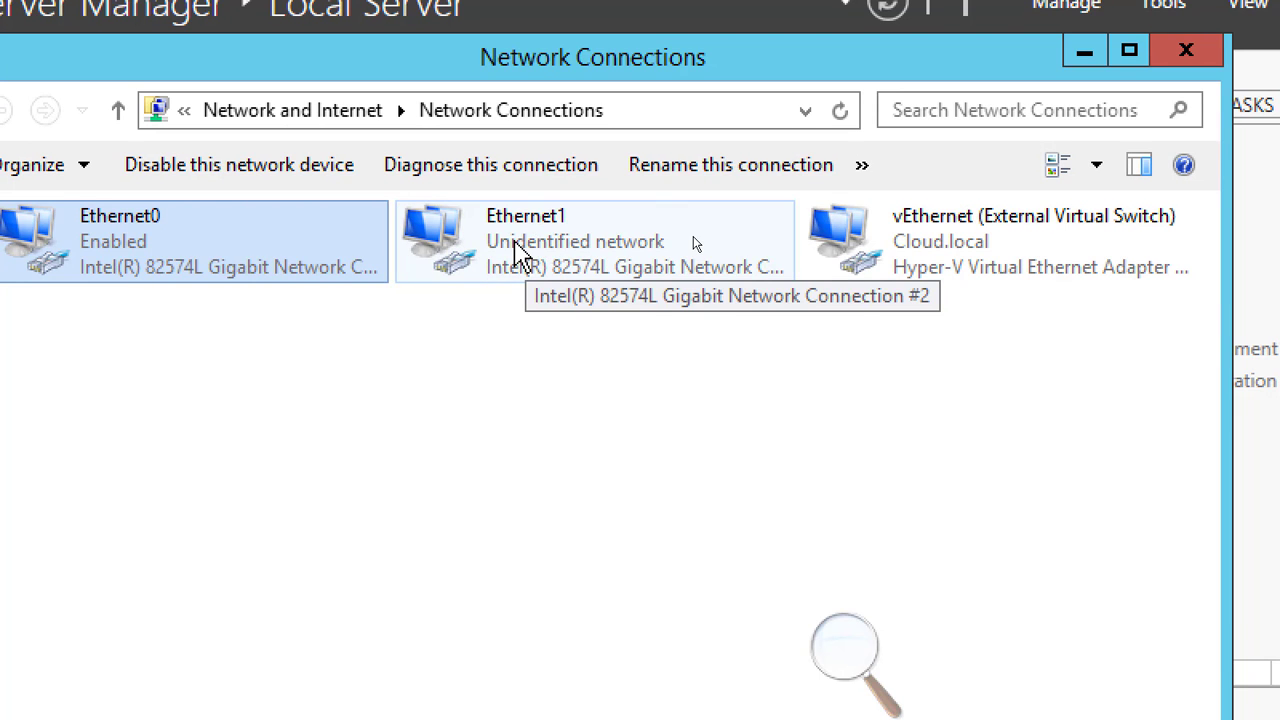
Check the Ethernet1 connection details and the items enabled in its properties, leaving its dialogs without changes.
double_click(517, 250)
left_click(418, 503)
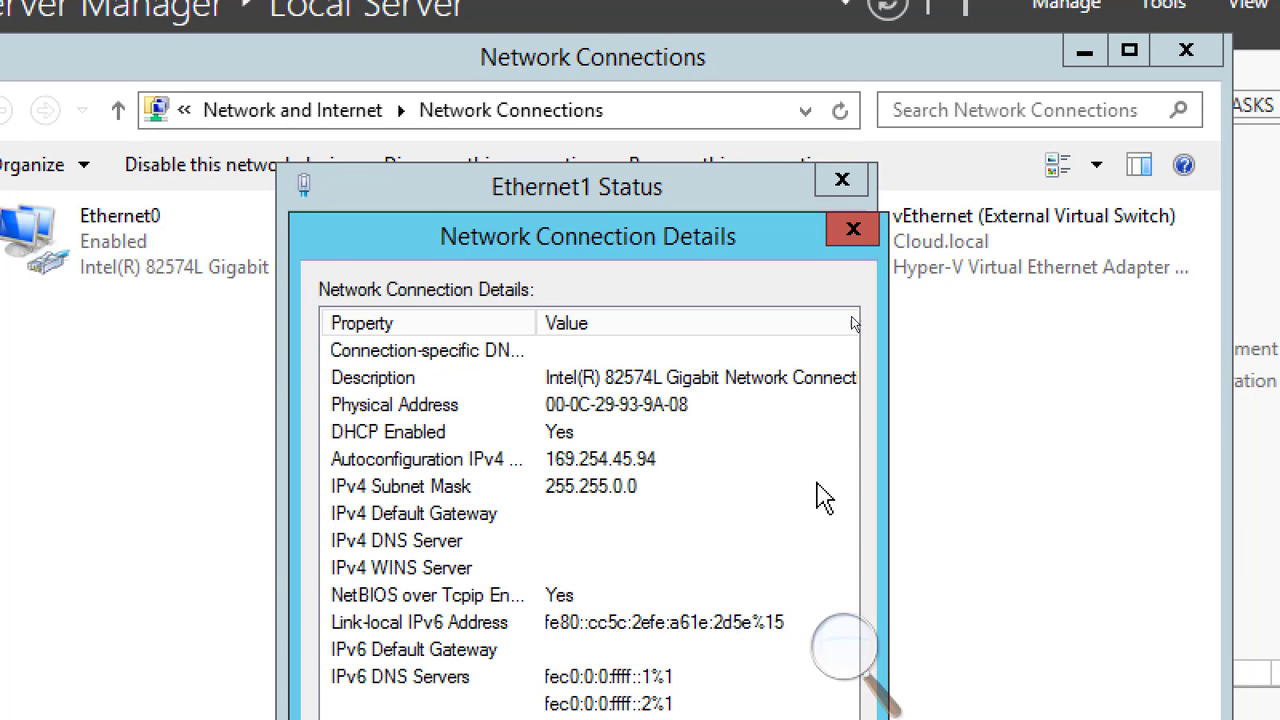
left_click(852, 232)
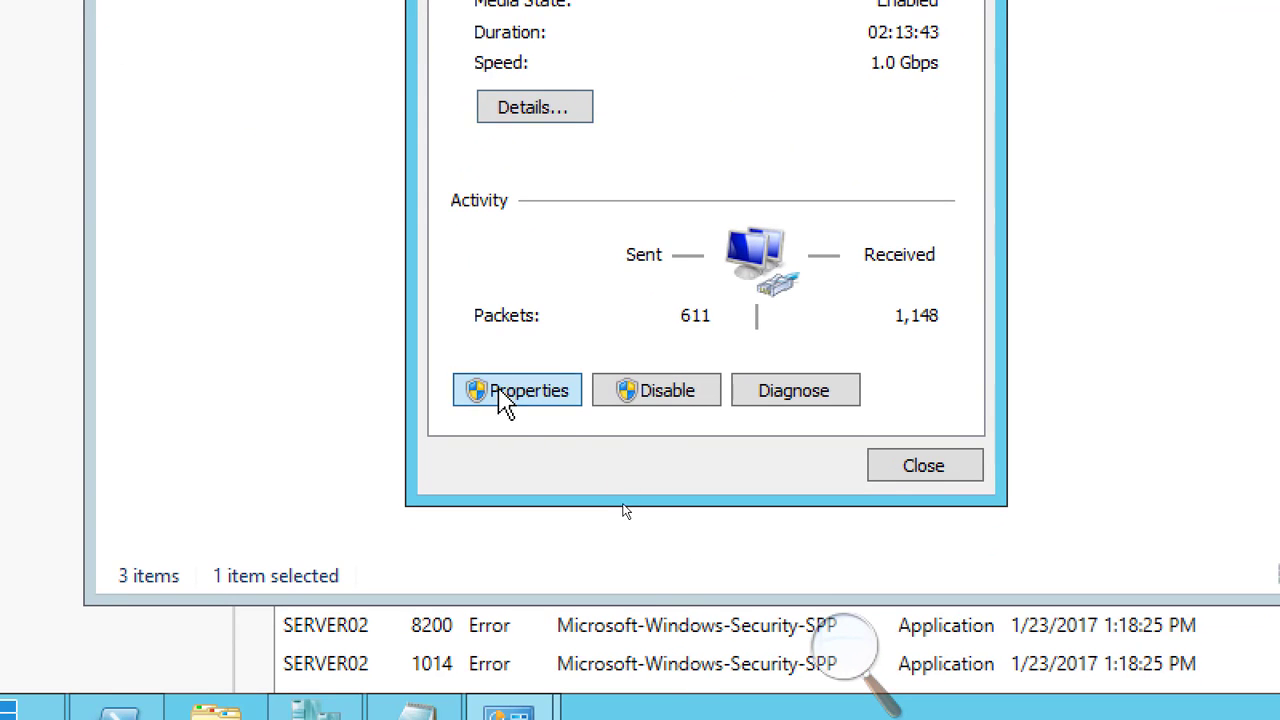
left_click(505, 400)
scroll(800, 250, "down", 1)
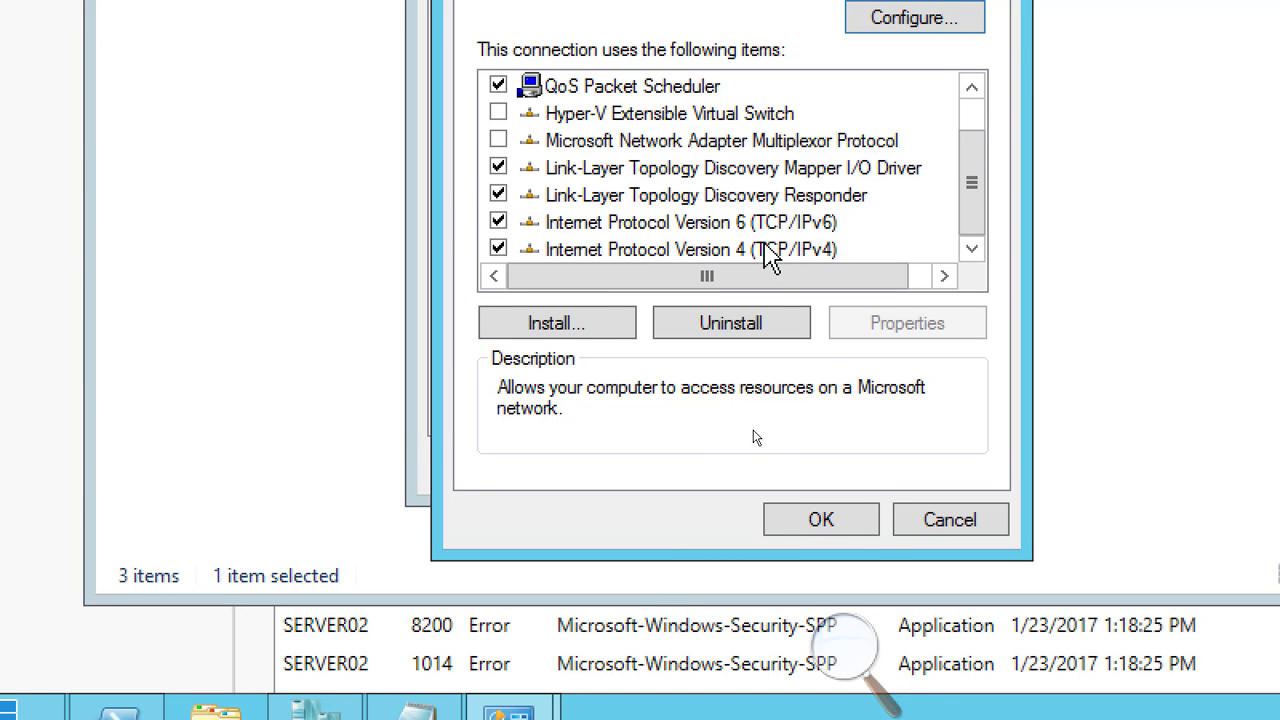
left_click(986, 536)
left_click(949, 484)
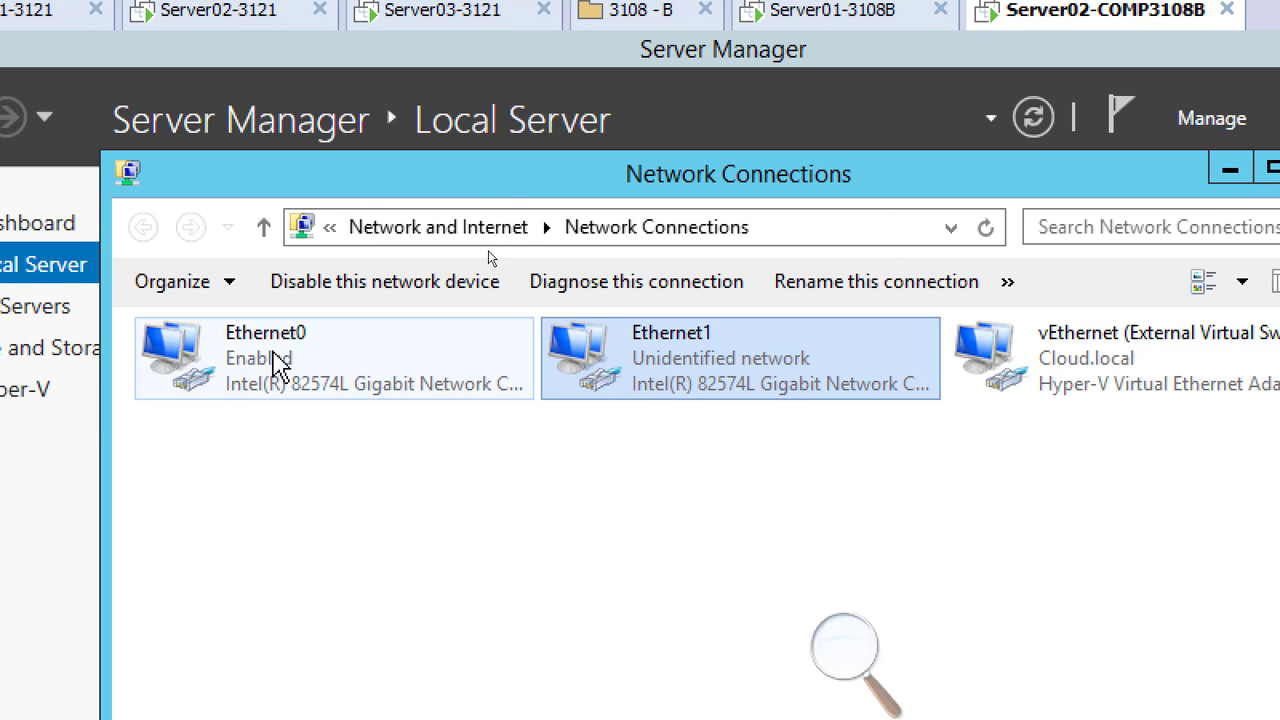
Reopen the Ethernet0 properties to compare its enabled items with Ethernet1's, and leave them without changes.
double_click(278, 362)
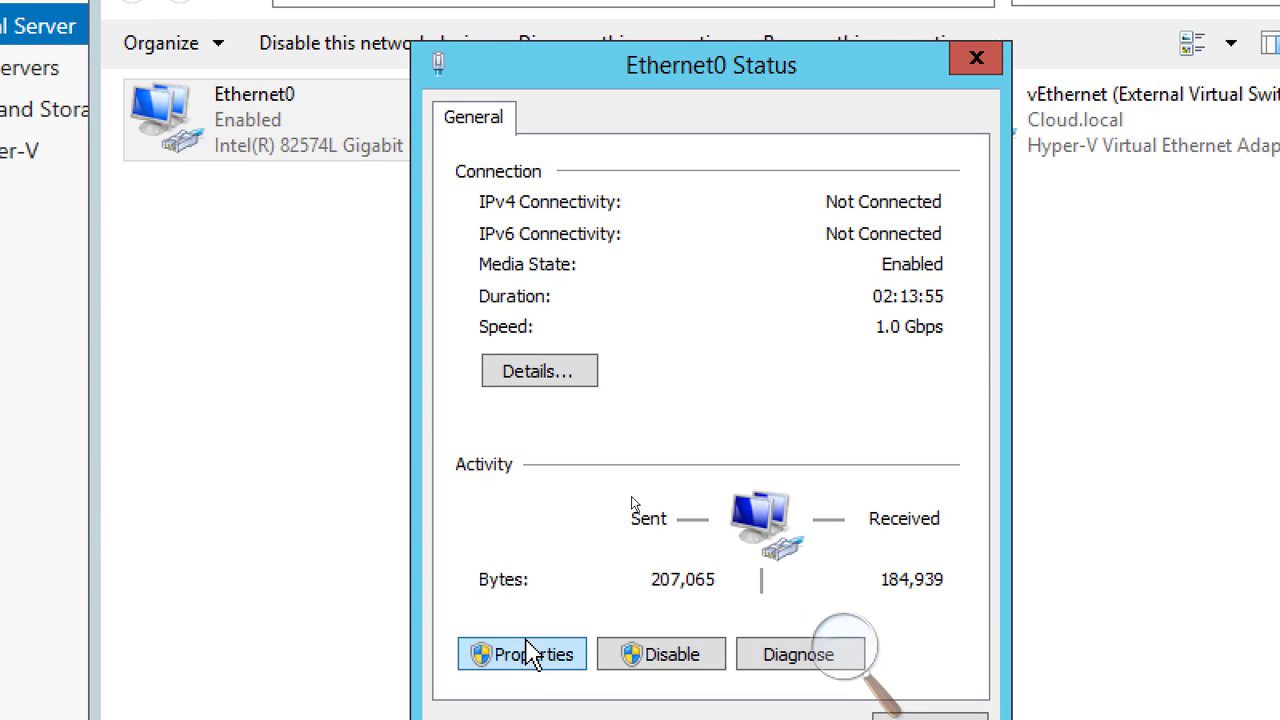
left_click(530, 652)
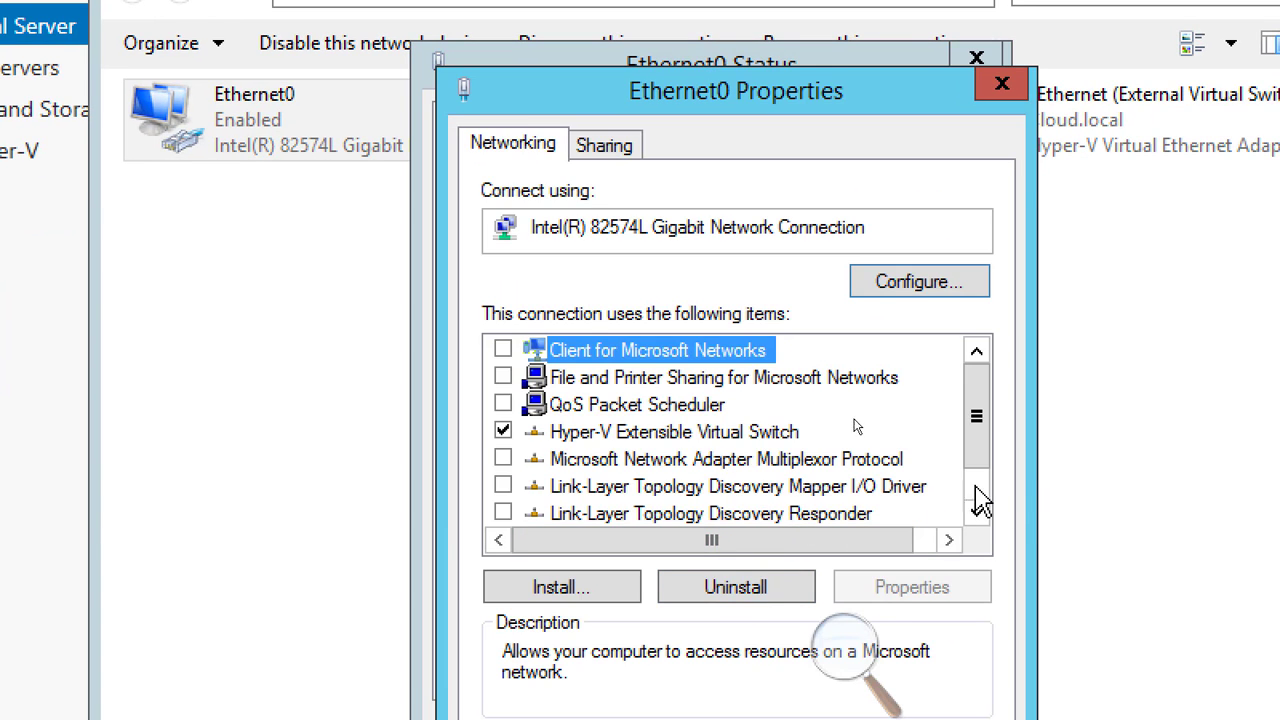
left_click(975, 492)
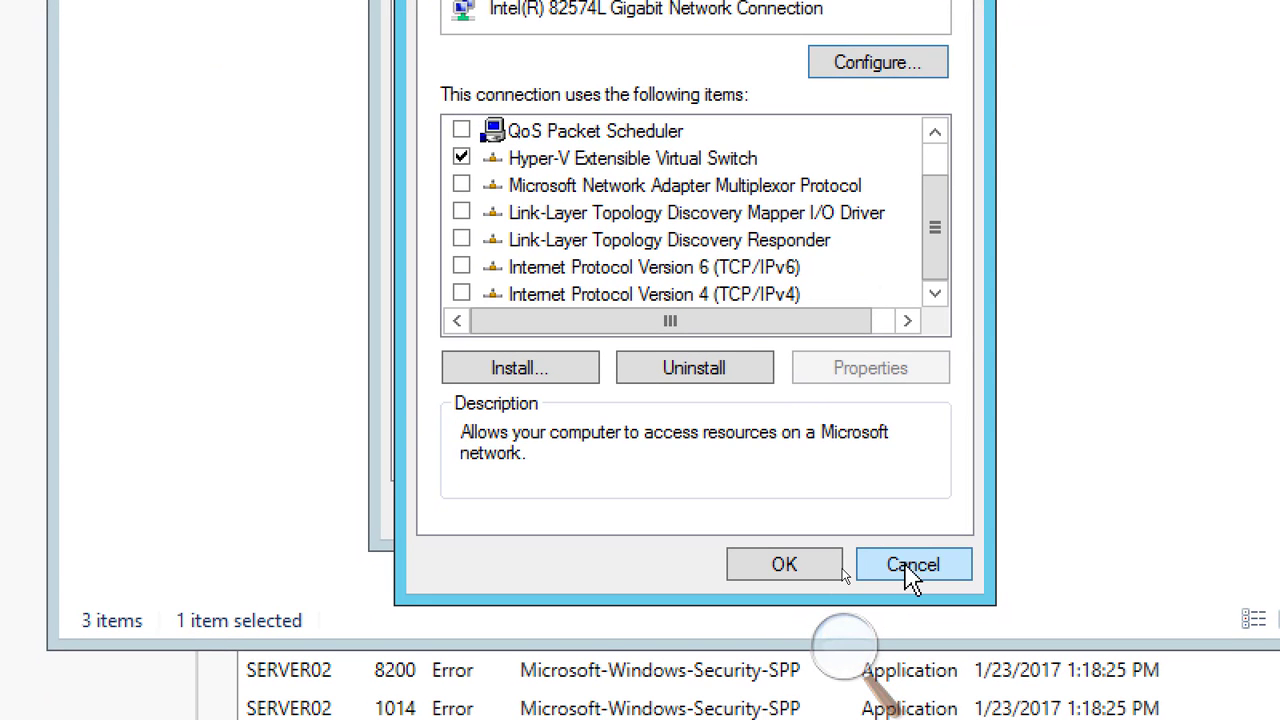
left_click(910, 578)
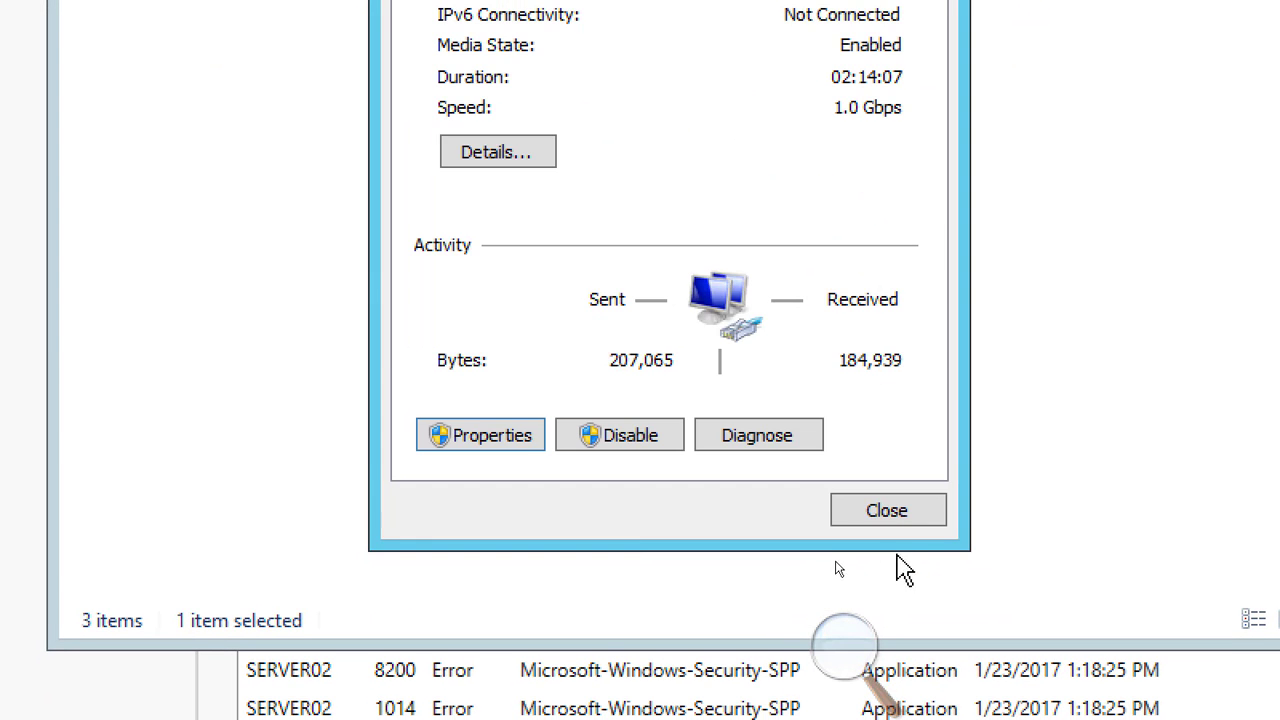
left_click(883, 526)
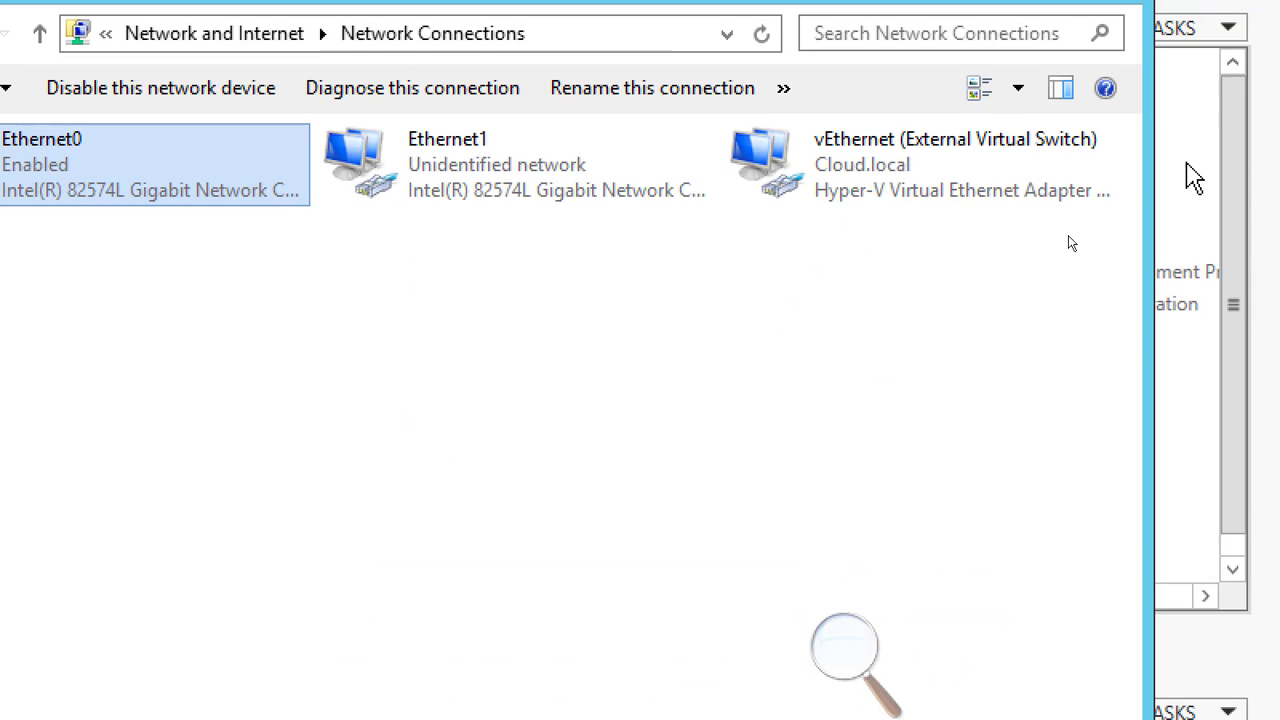
Select the vEthernet (External Virtual Switch) connection and return the screen magnification to 100%.
left_click(853, 155)
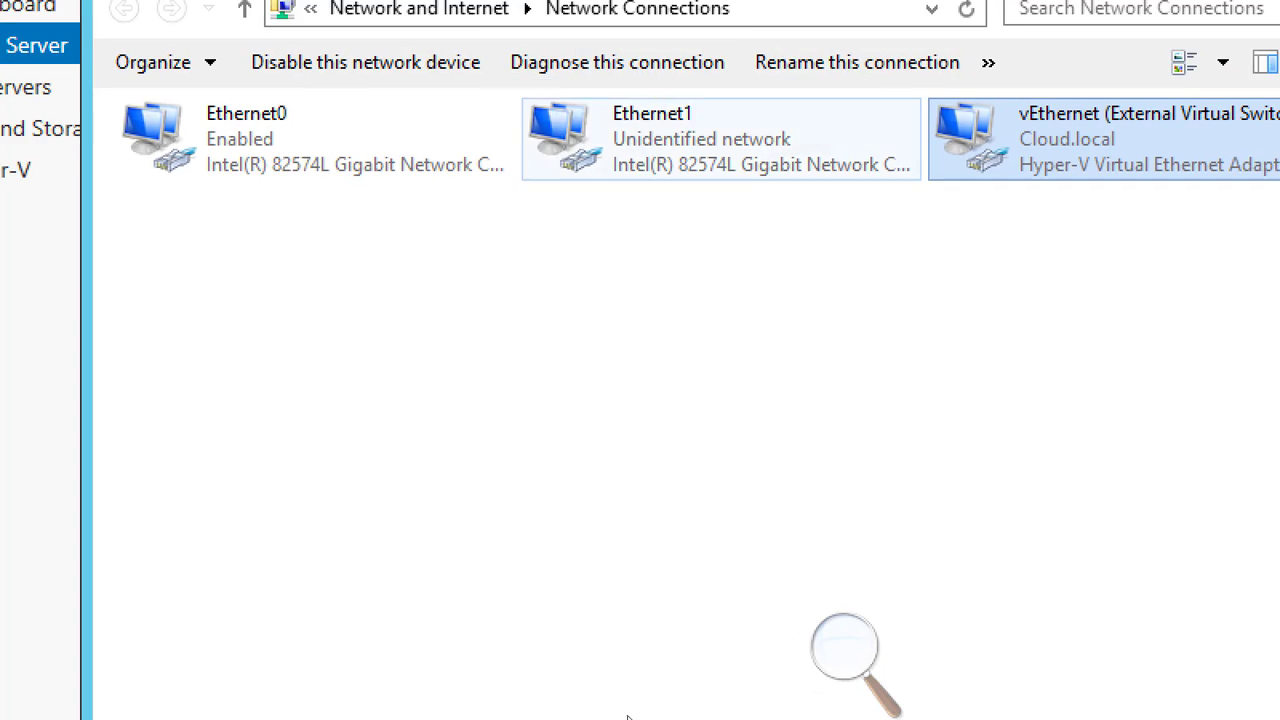
mouse_move(491, 609)
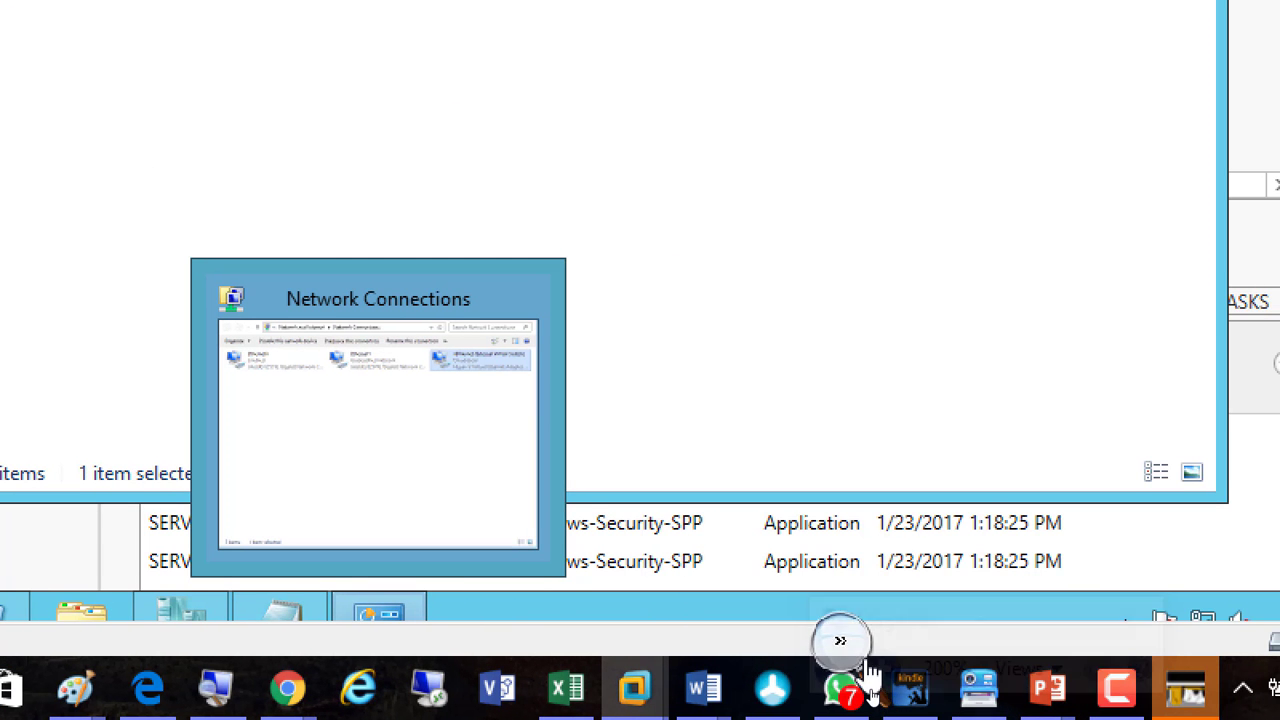
left_click(848, 648)
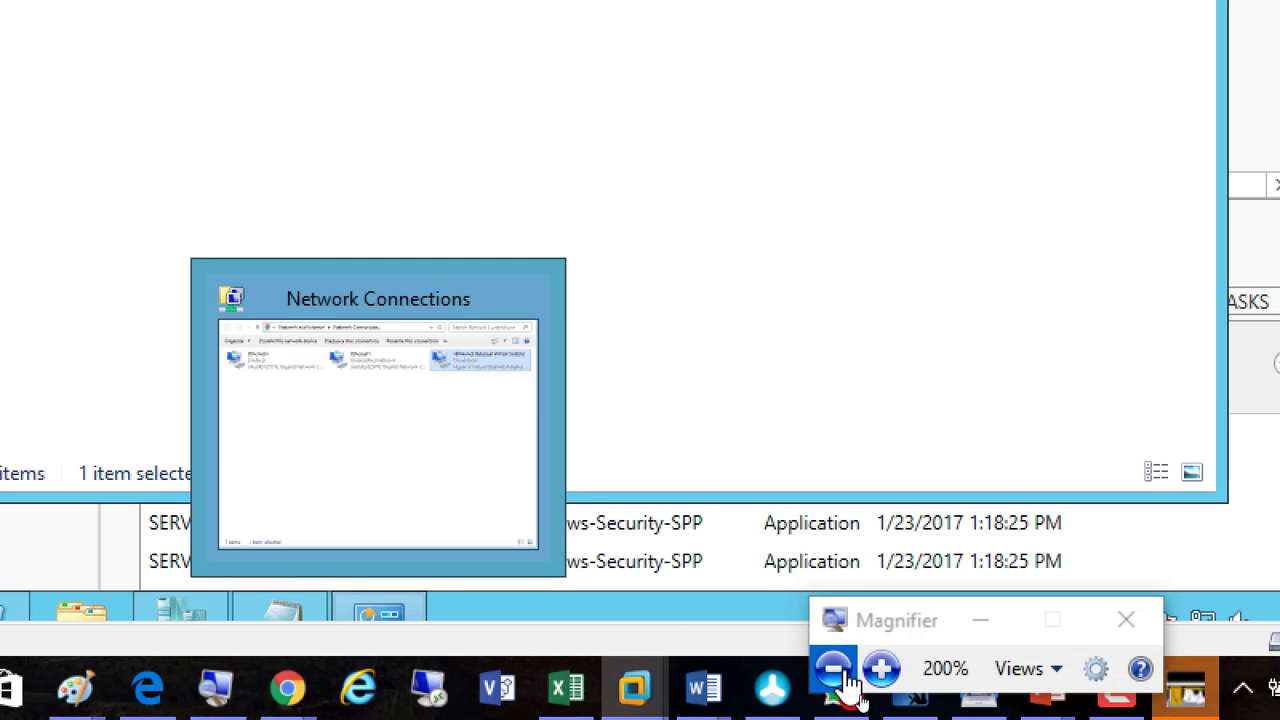
left_click(832, 670)
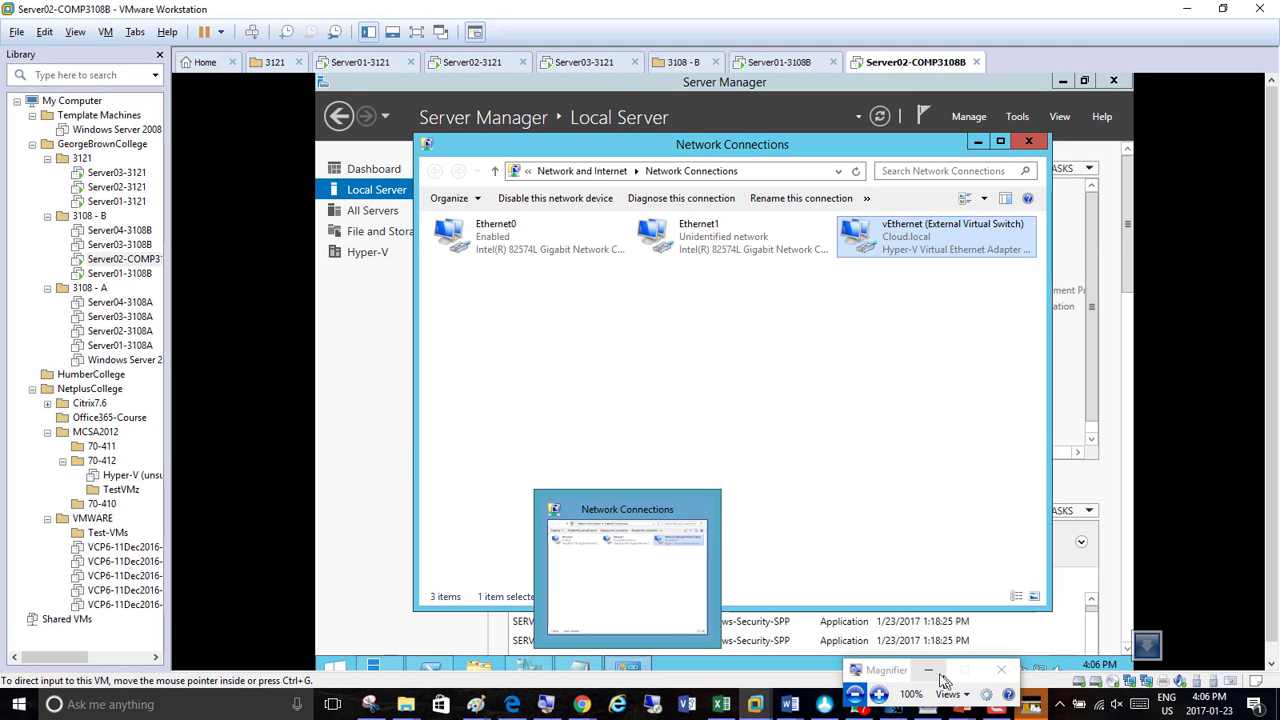
Switch to the chapter 2 presentation in PowerPoint and present slide 22, Types of Virtual Networks, full screen.
mouse_move(960, 706)
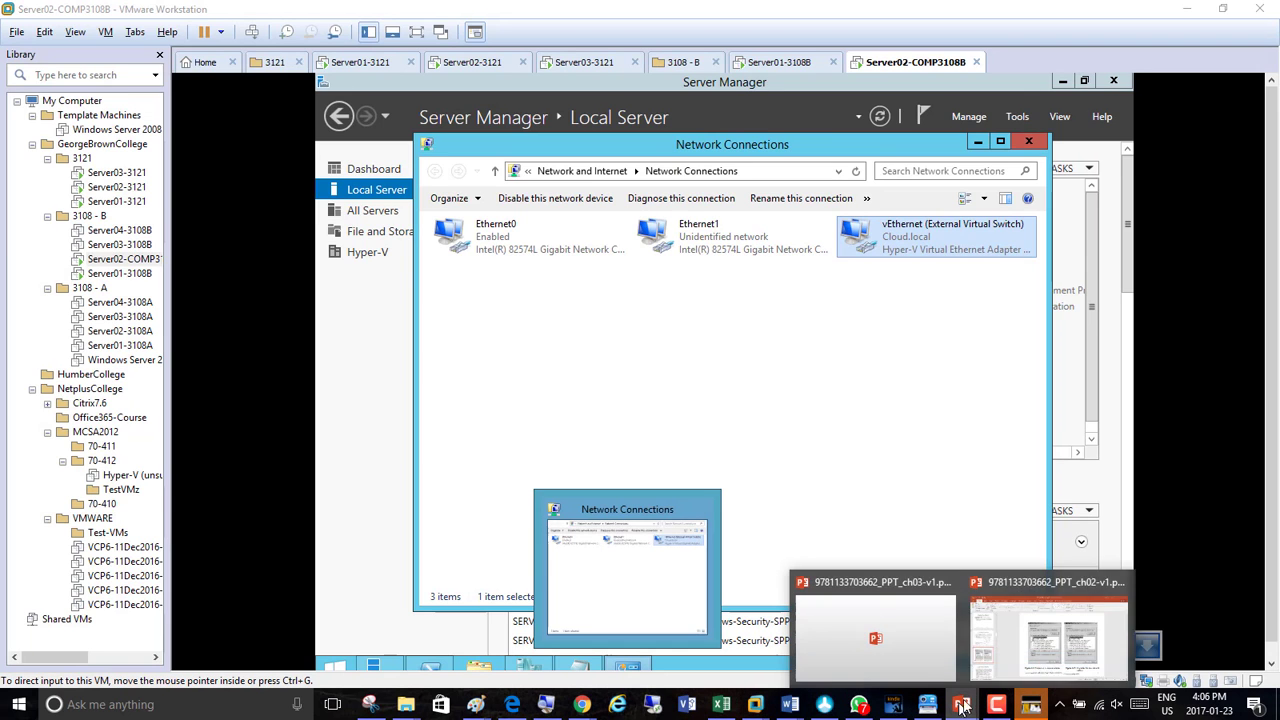
left_click(1057, 645)
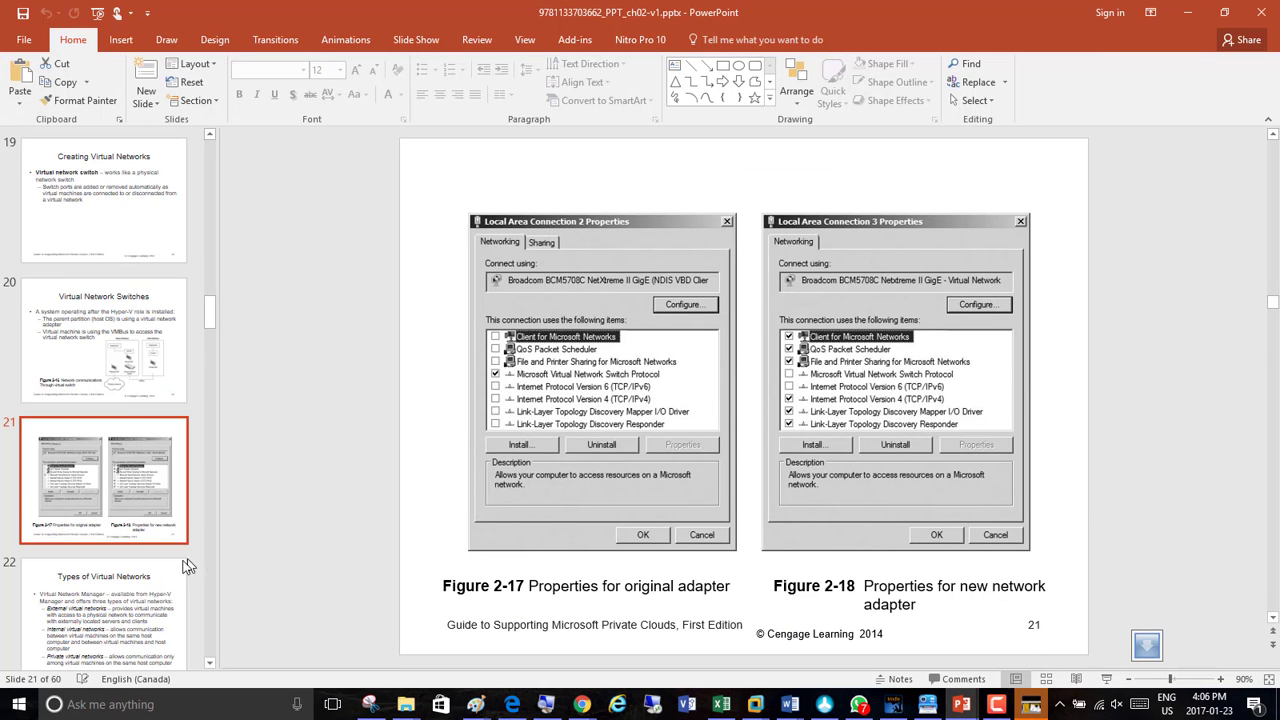
left_click(1106, 679)
left_click(506, 365)
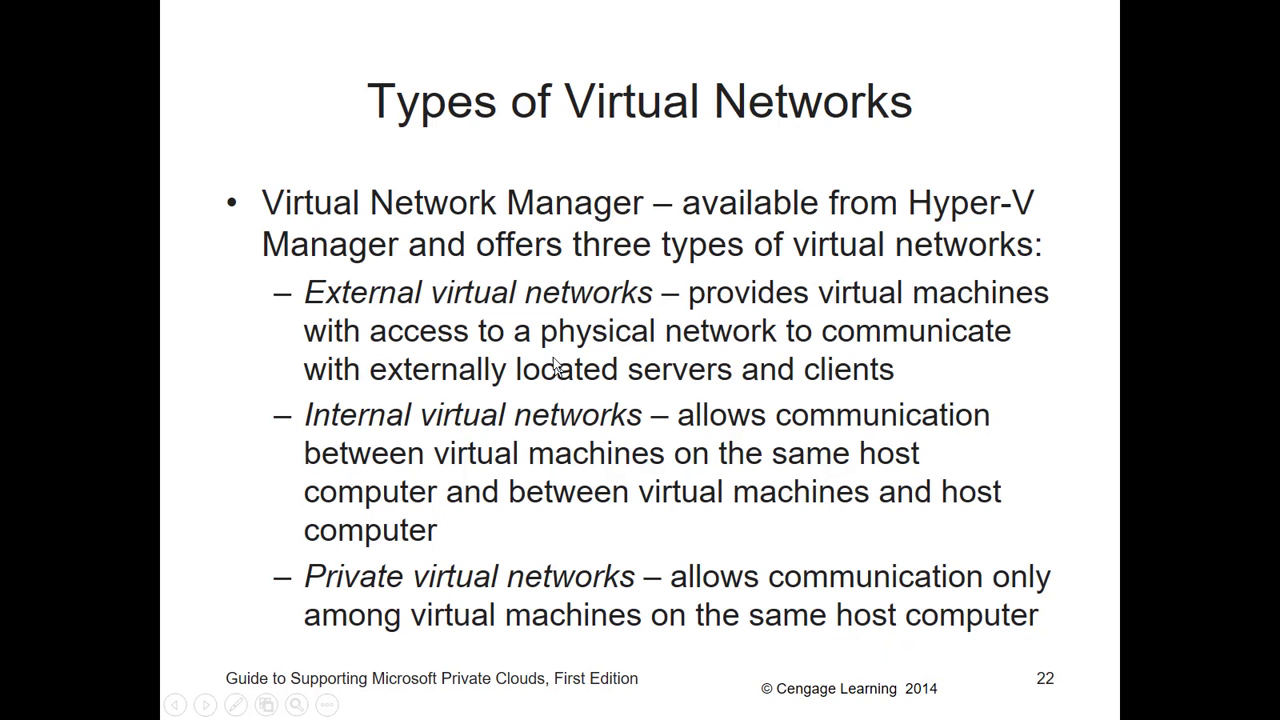